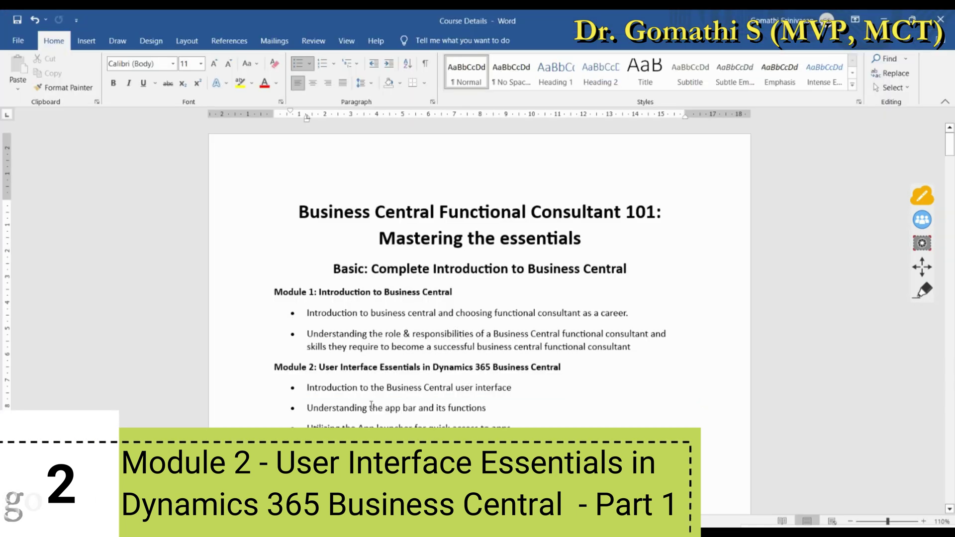
- Highlight the Module 2 topics from the user interface introduction to the guided tour in the course outline, and switch to Business Central
scroll(371, 406, down, 3)
drag(307, 289, 571, 439)
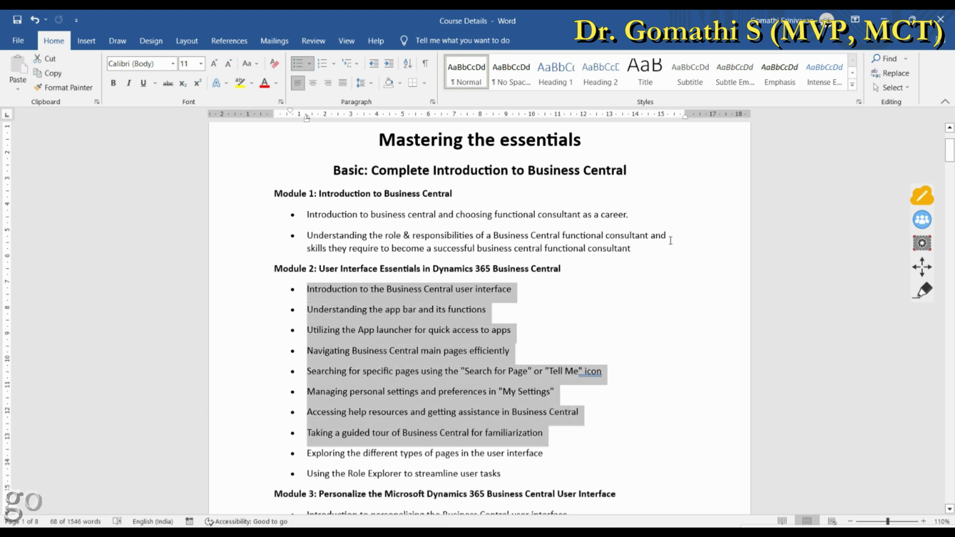
click(884, 20)
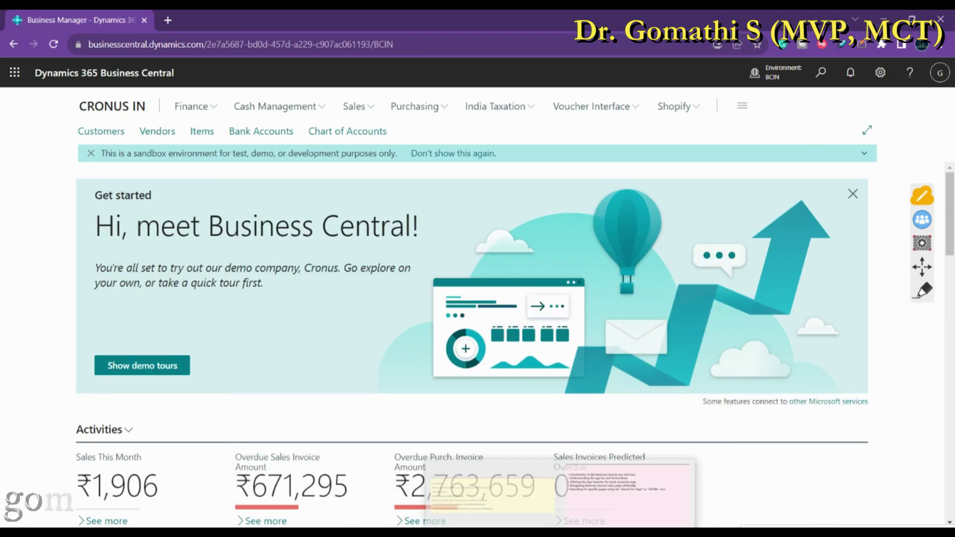
- Bring up the sticky note of session topics, highlight all five bullet points, and close the note
click(336, 167)
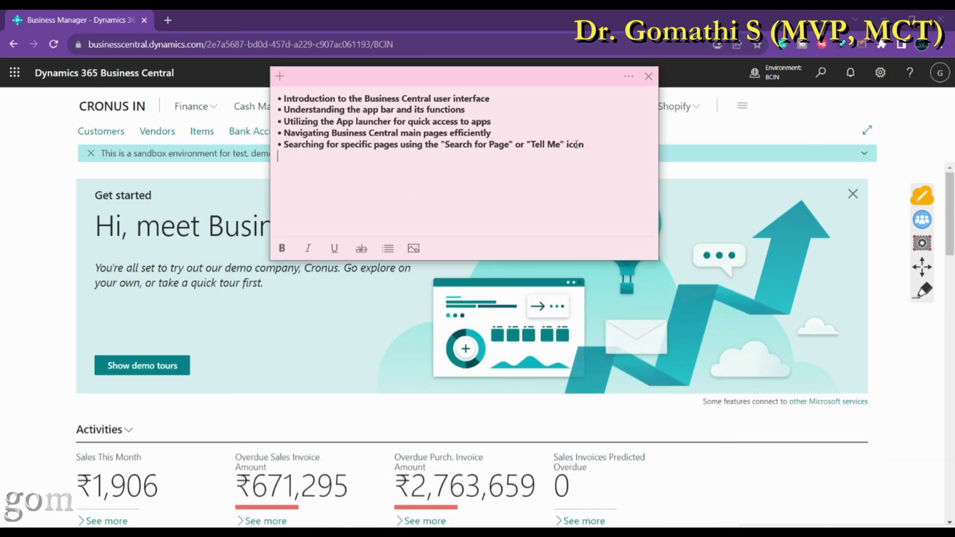
drag(610, 146, 269, 80)
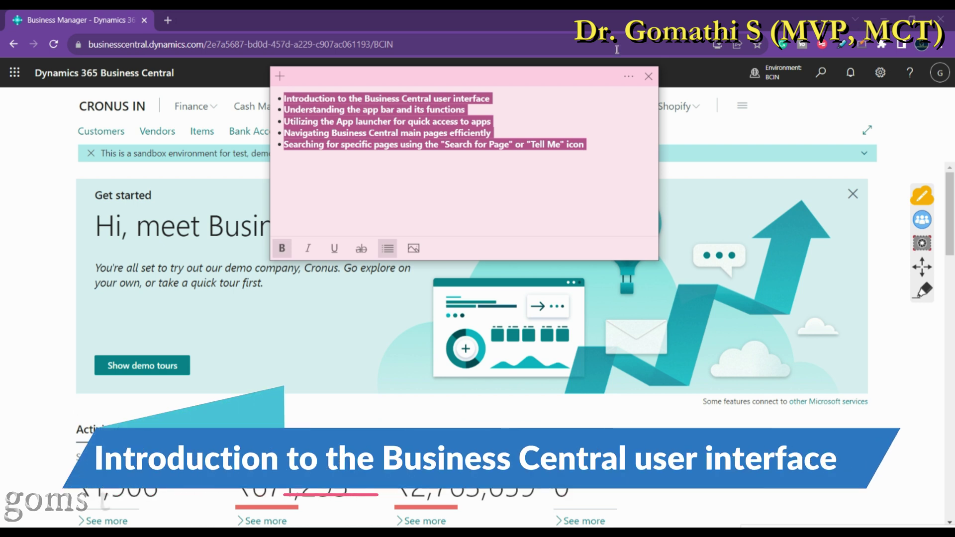
click(648, 76)
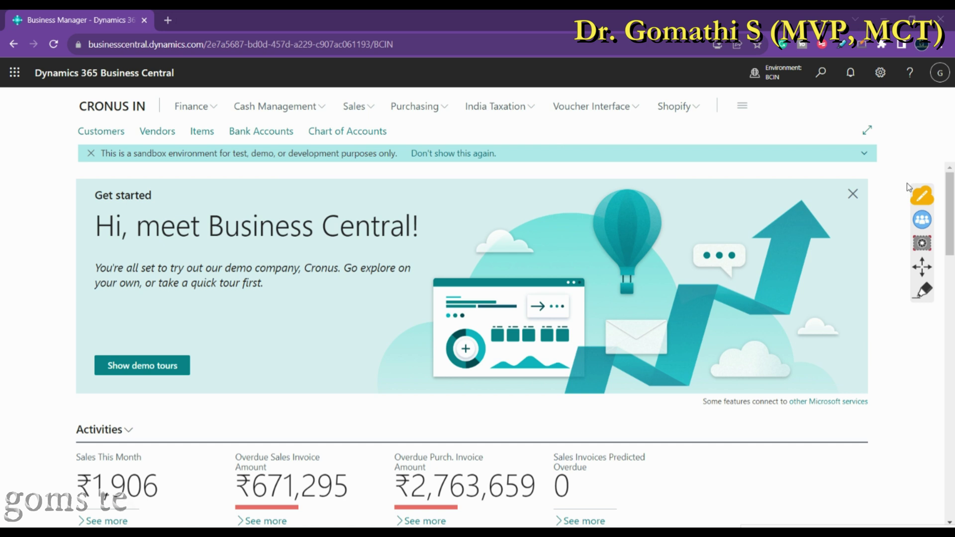
- Outline the whole Business Central app bar in red with the annotation pen and erase the markup
click(923, 291)
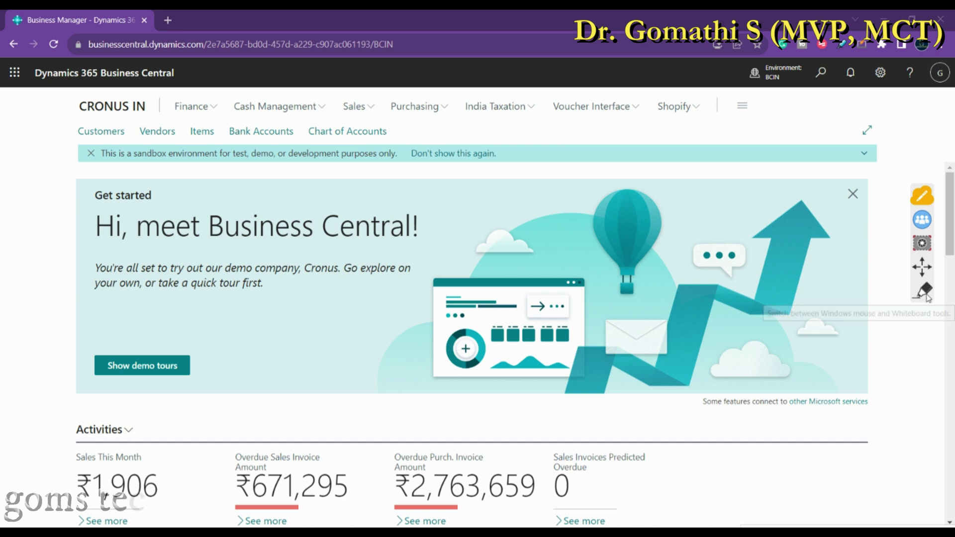
drag(2, 107, 1, 89)
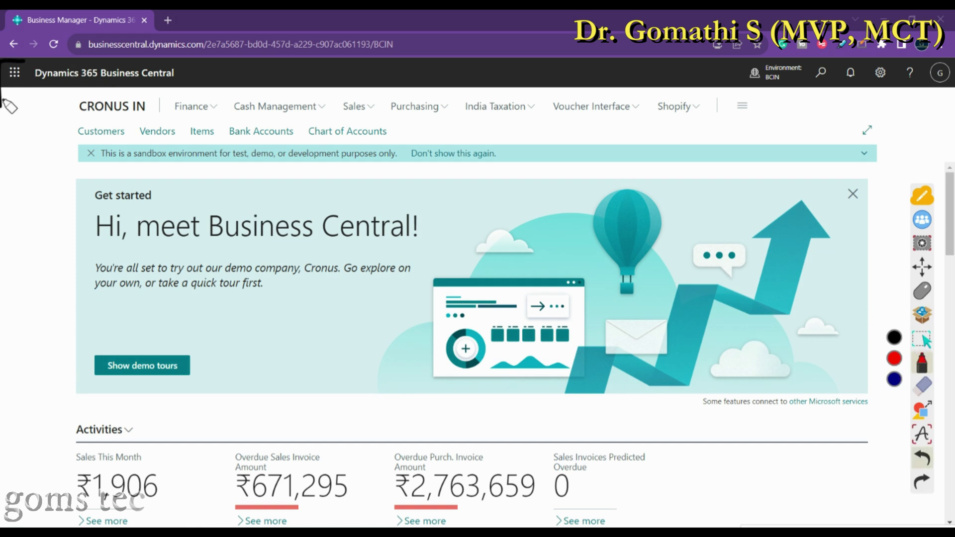
mouse_move(7, 115)
mouse_down()
mouse_move(9, 63)
mouse_move(62, 58)
mouse_move(930, 54)
mouse_move(952, 102)
mouse_move(3, 107)
mouse_up()
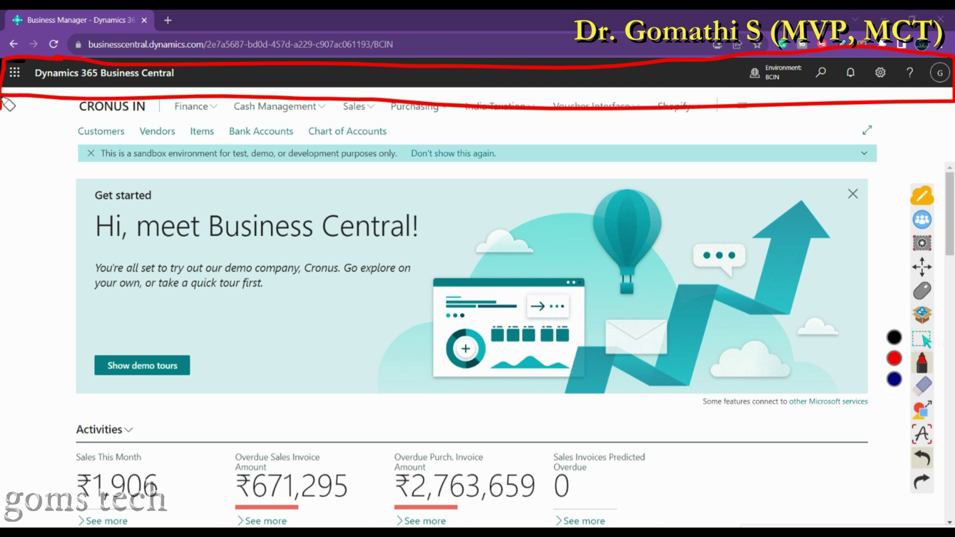
click(922, 291)
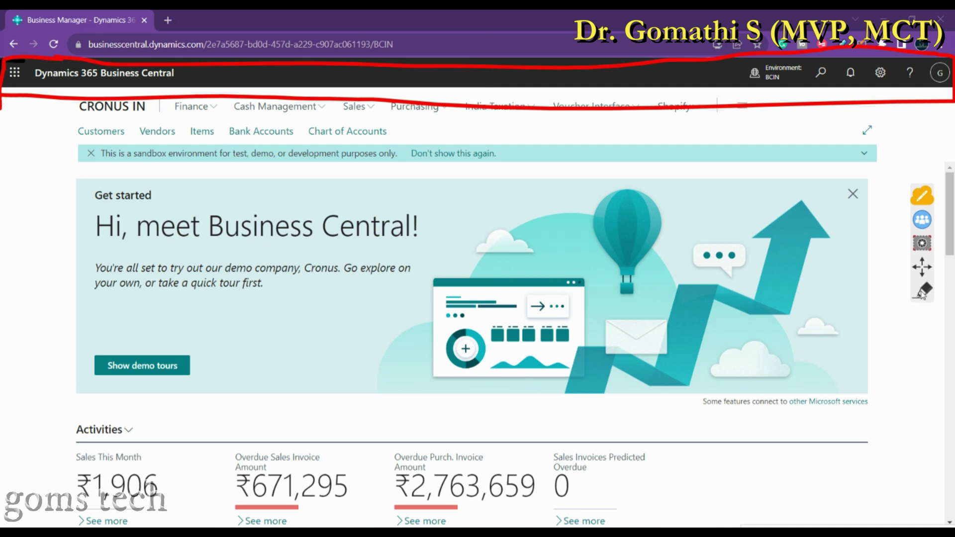
click(922, 293)
click(923, 385)
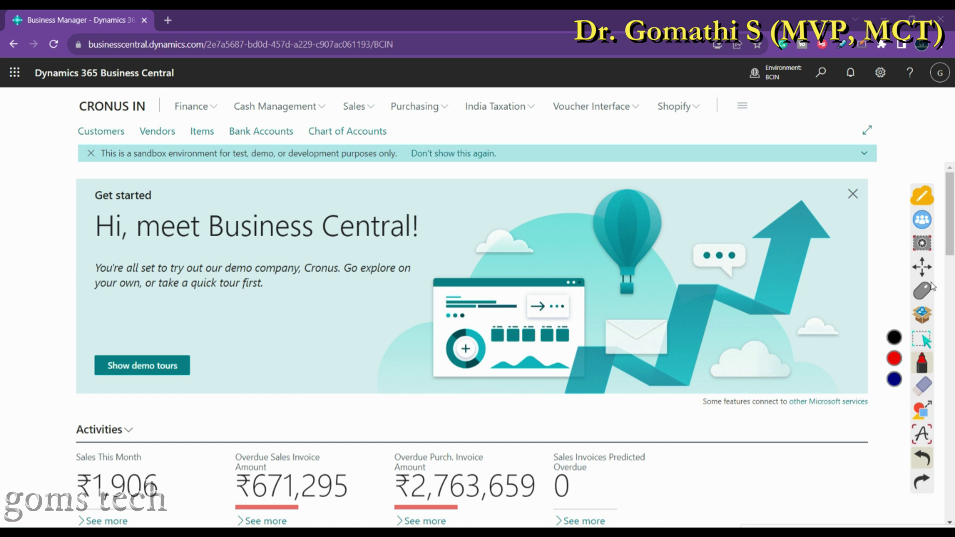
click(920, 298)
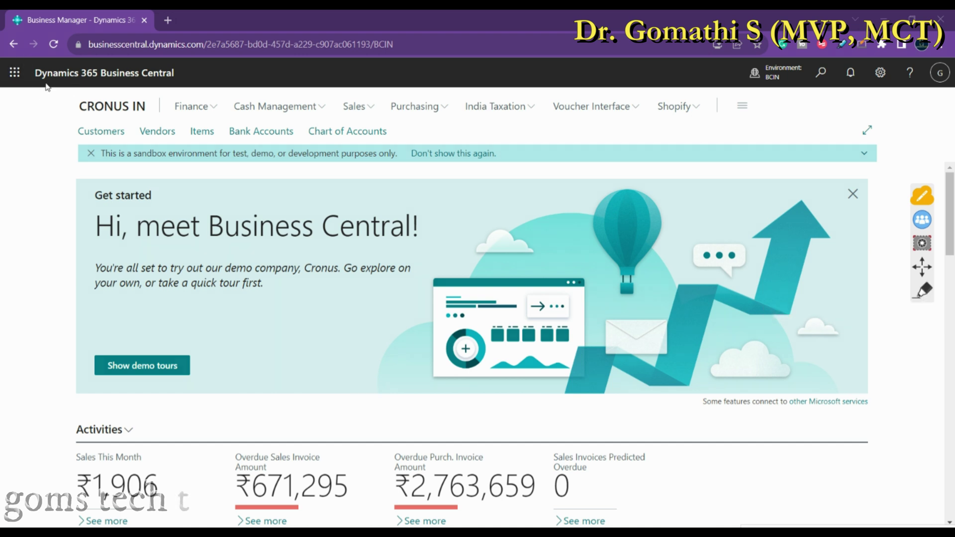
- Circle the app launcher temporarily in red and view the apps it offers
click(923, 291)
mouse_move(34, 63)
mouse_down()
mouse_move(3, 85)
mouse_move(36, 74)
mouse_up()
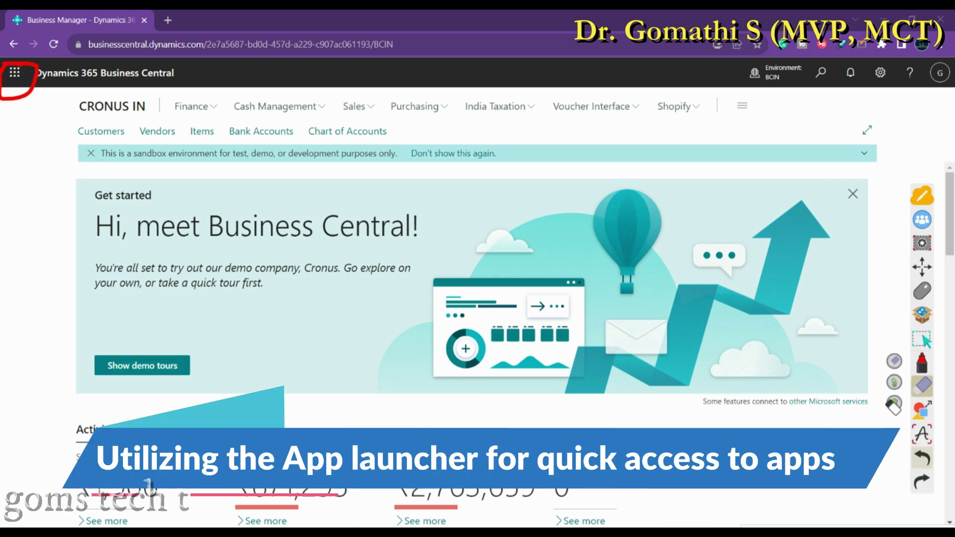
click(922, 340)
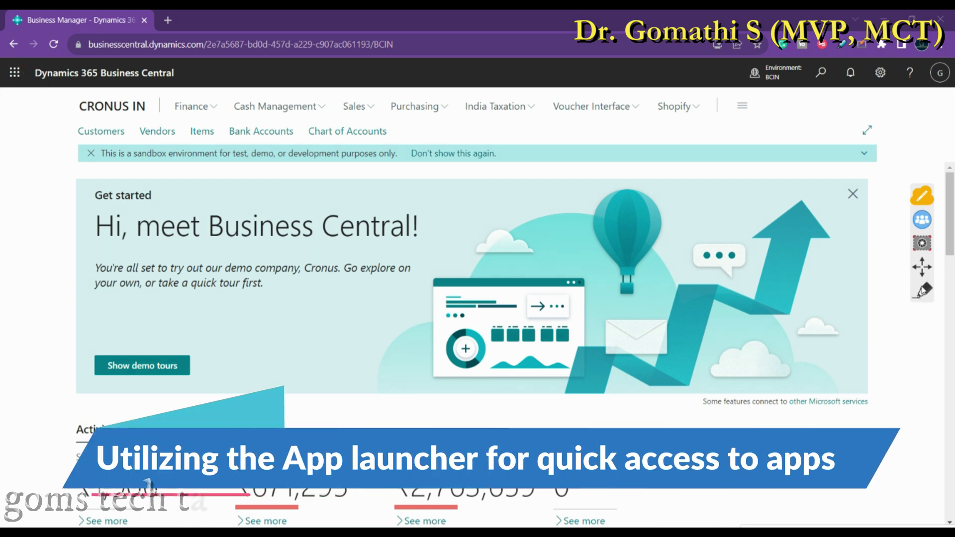
click(15, 72)
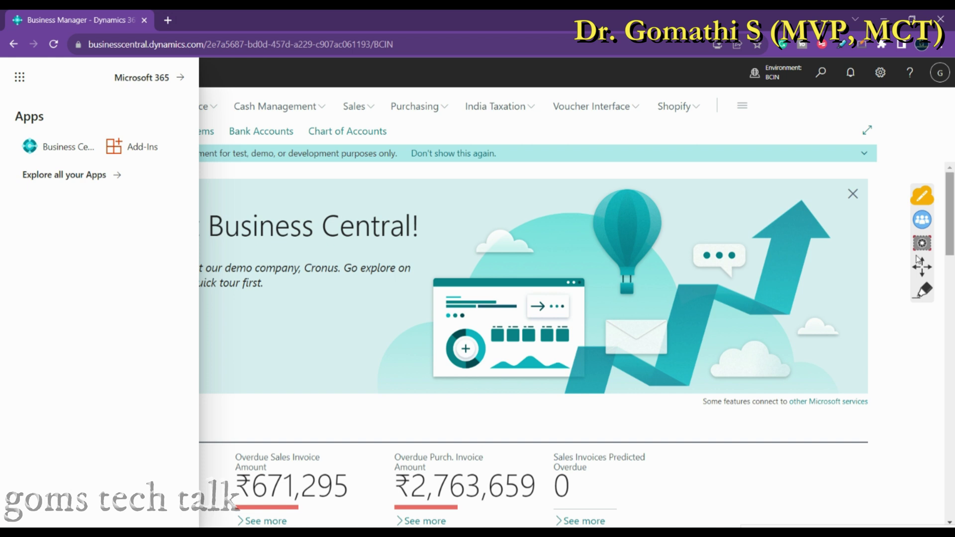
click(881, 332)
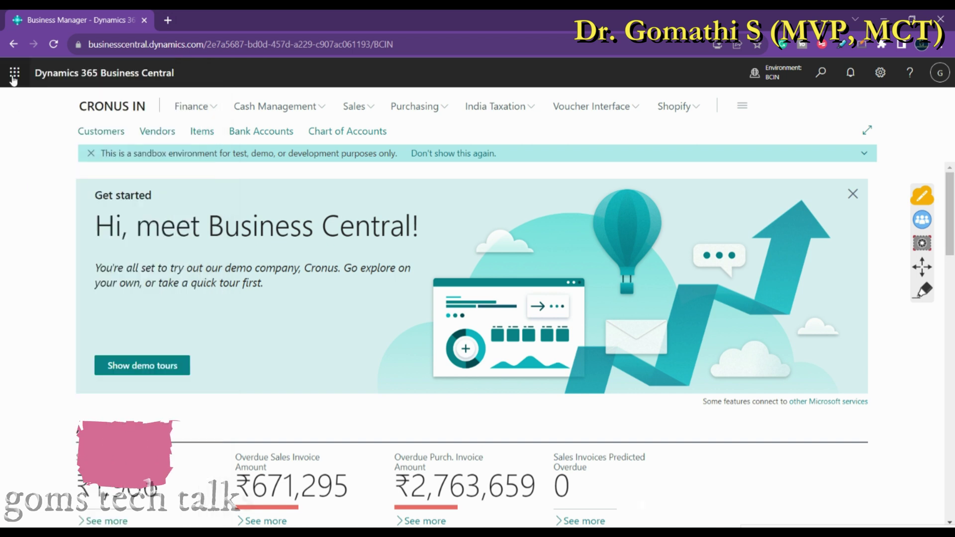
- Outline the app bar's group from Environment to the account manager in red and clear the markup
click(923, 291)
mouse_move(737, 98)
mouse_down()
mouse_move(738, 63)
mouse_move(879, 59)
mouse_move(953, 75)
mouse_move(846, 98)
mouse_move(739, 97)
mouse_up()
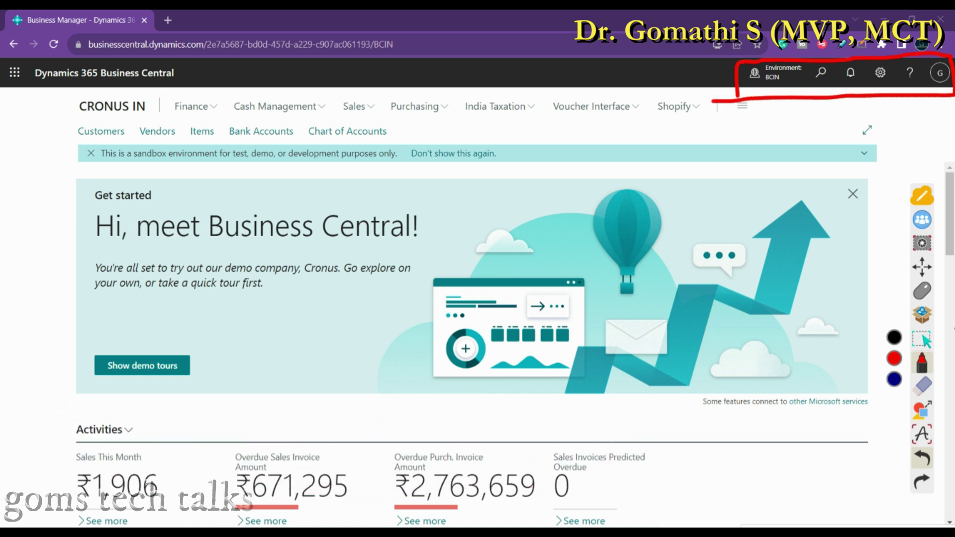
click(925, 393)
click(924, 393)
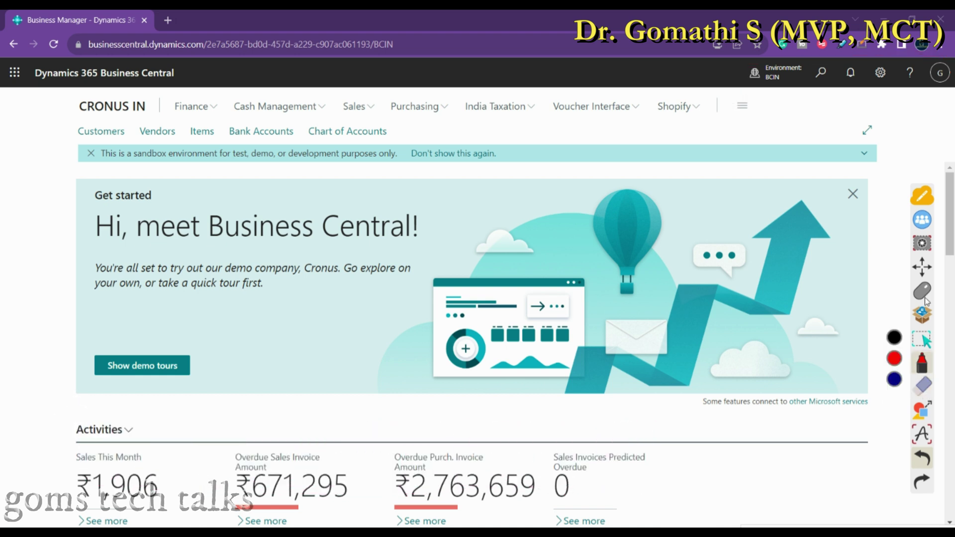
click(923, 294)
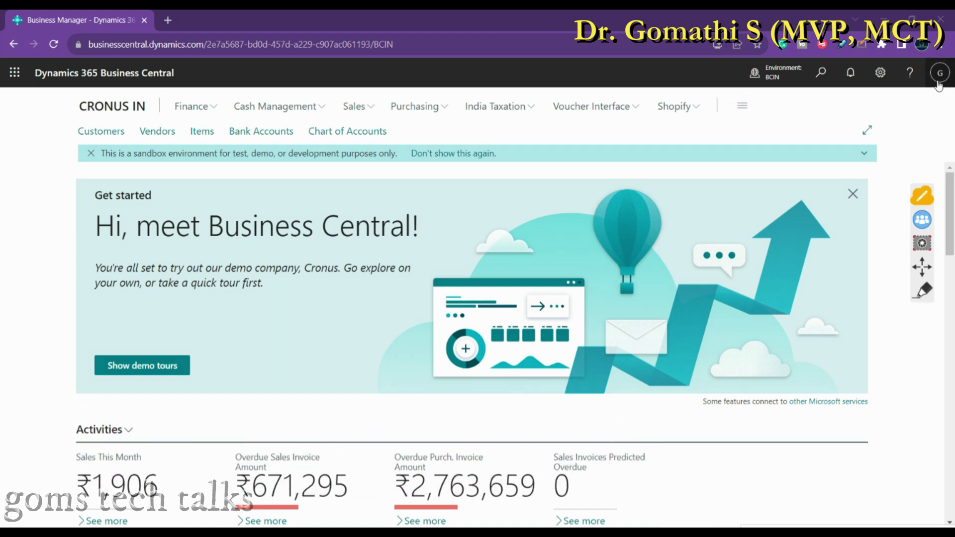
- View the signed-in account's details and the help entry in the app bar
click(939, 76)
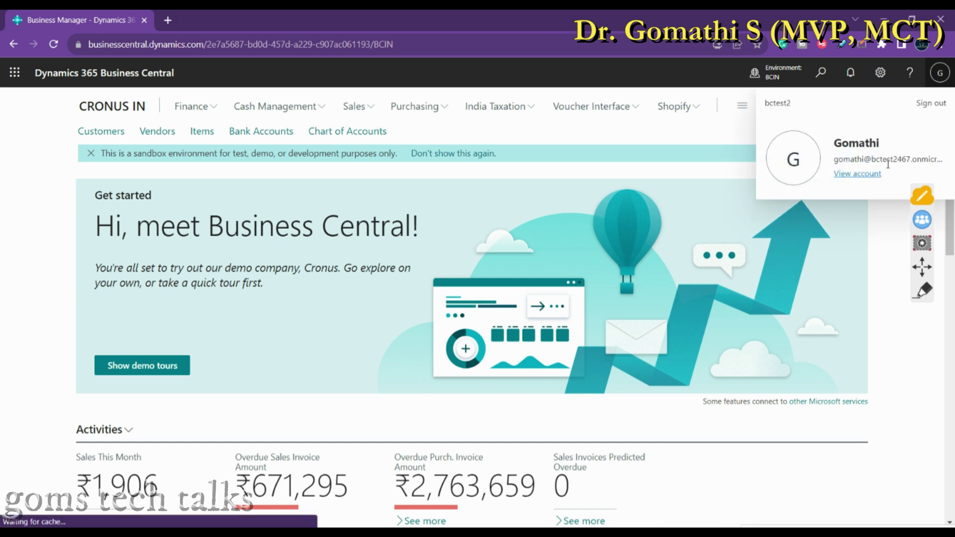
click(946, 78)
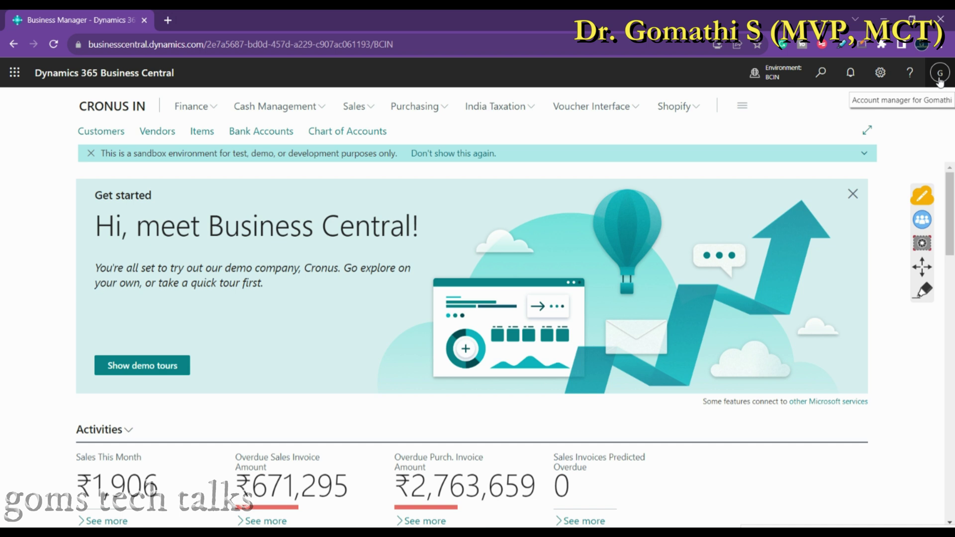
click(911, 74)
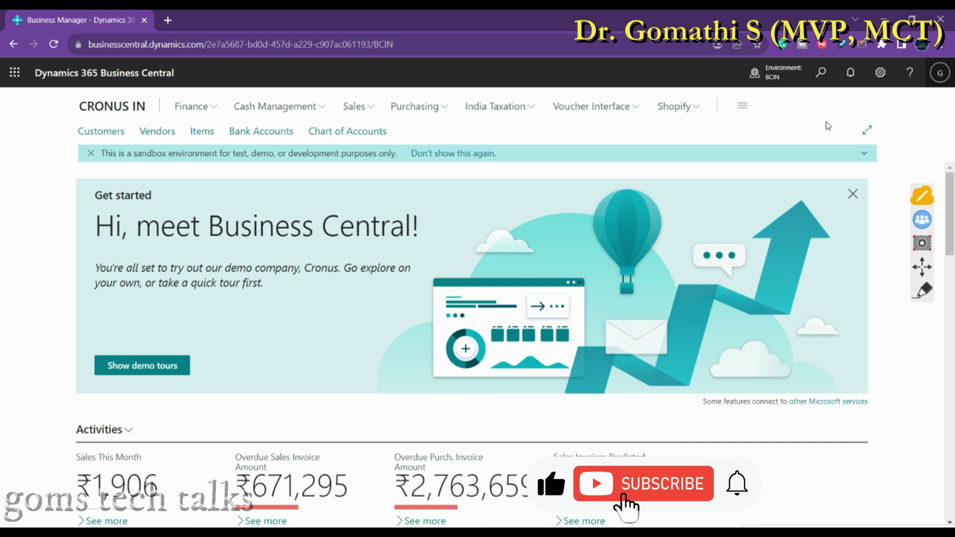
- Open the settings, circle the Microsoft 365 section temporarily in red, and expand all of its options
click(881, 83)
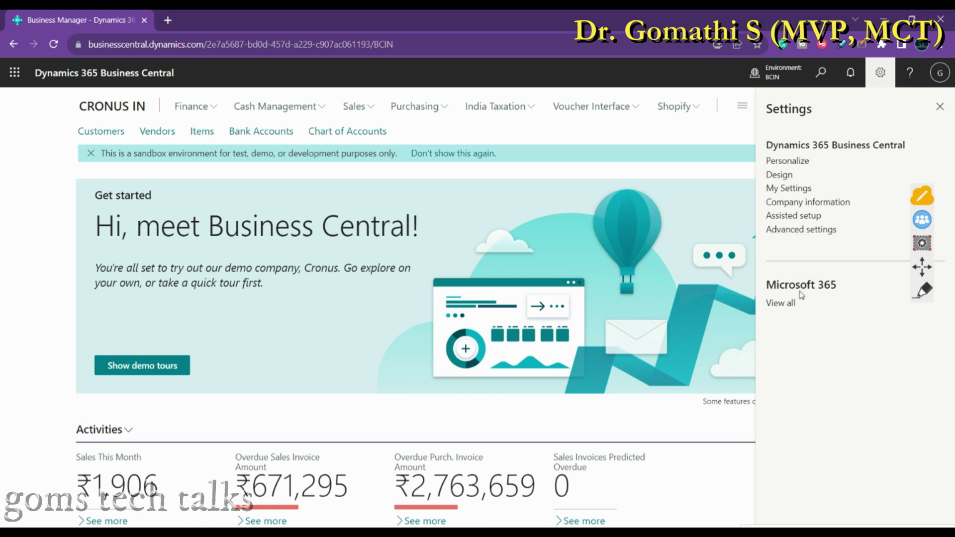
click(923, 292)
mouse_move(848, 260)
mouse_down()
mouse_move(758, 274)
mouse_move(867, 324)
mouse_move(795, 259)
mouse_up()
click(923, 386)
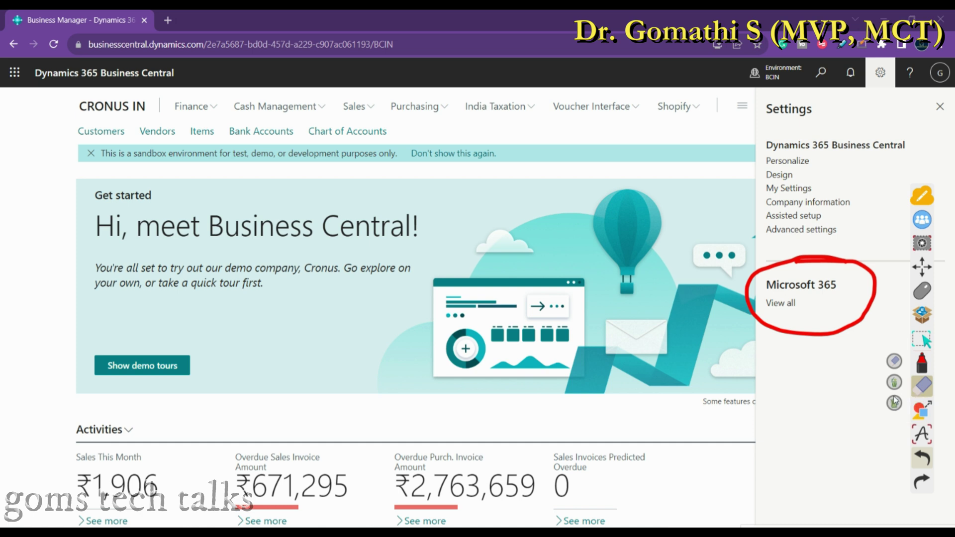
click(783, 310)
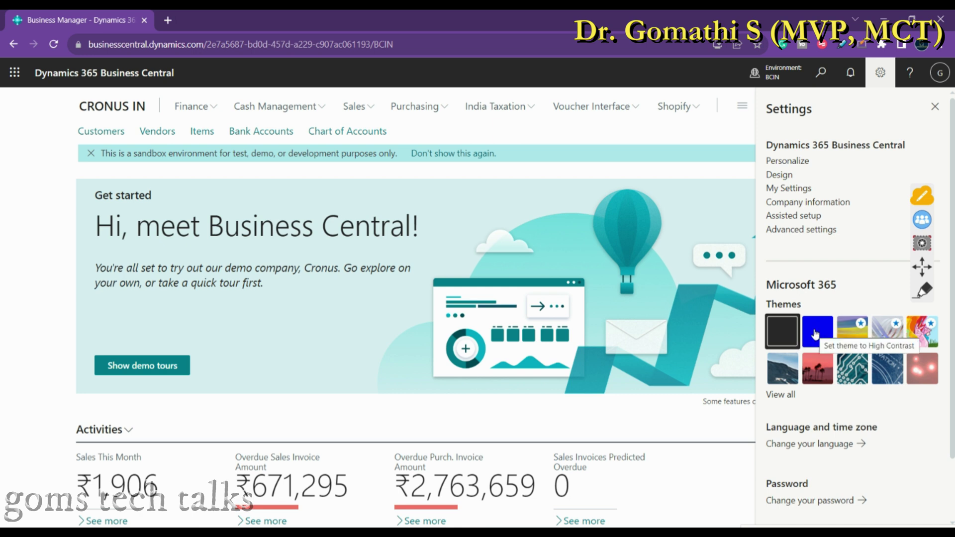
- Try the red palm-tree sunset and High Contrast themes, restore the black theme, and close the settings
click(817, 374)
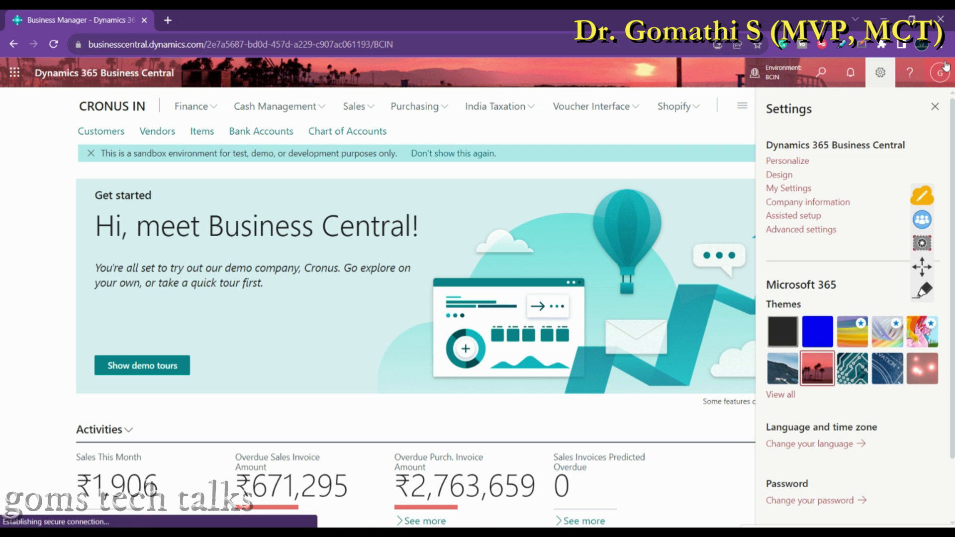
click(817, 331)
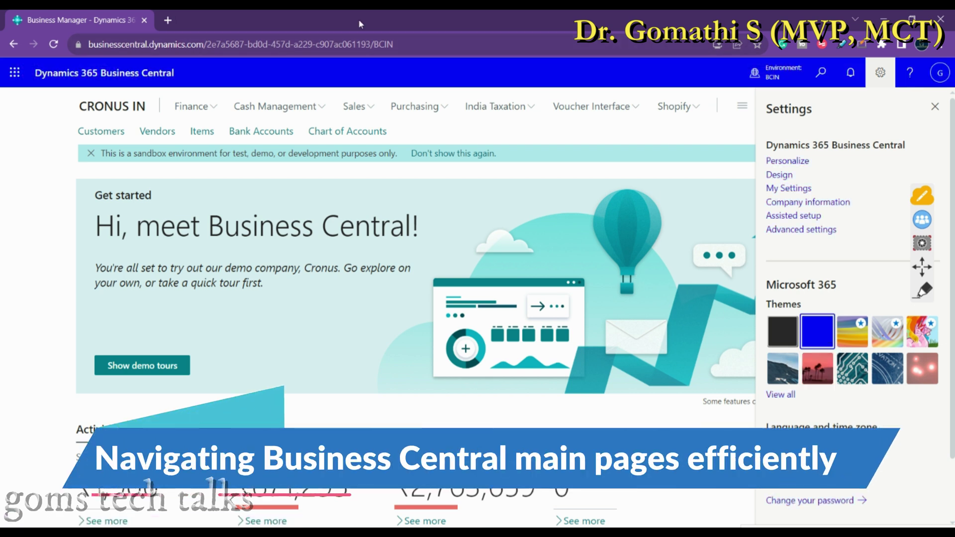
click(783, 332)
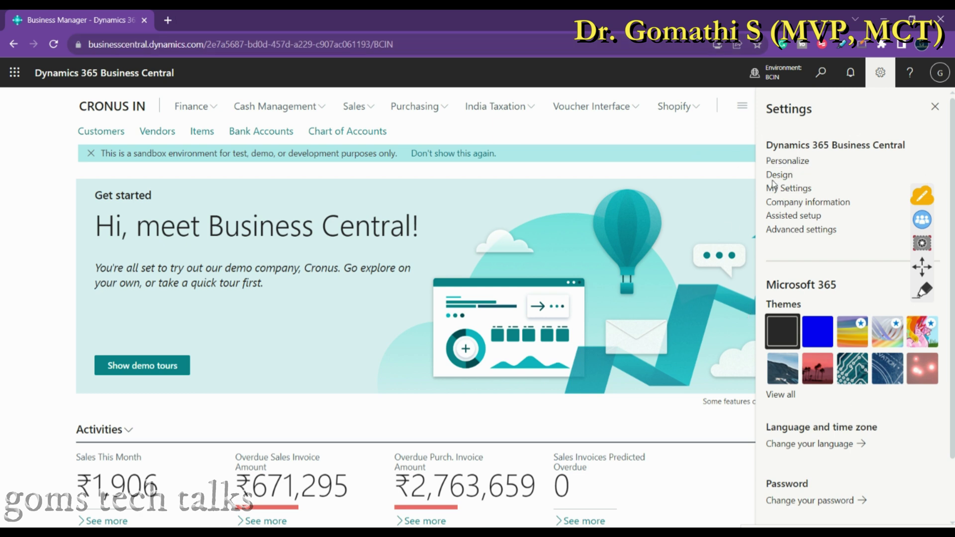
click(723, 142)
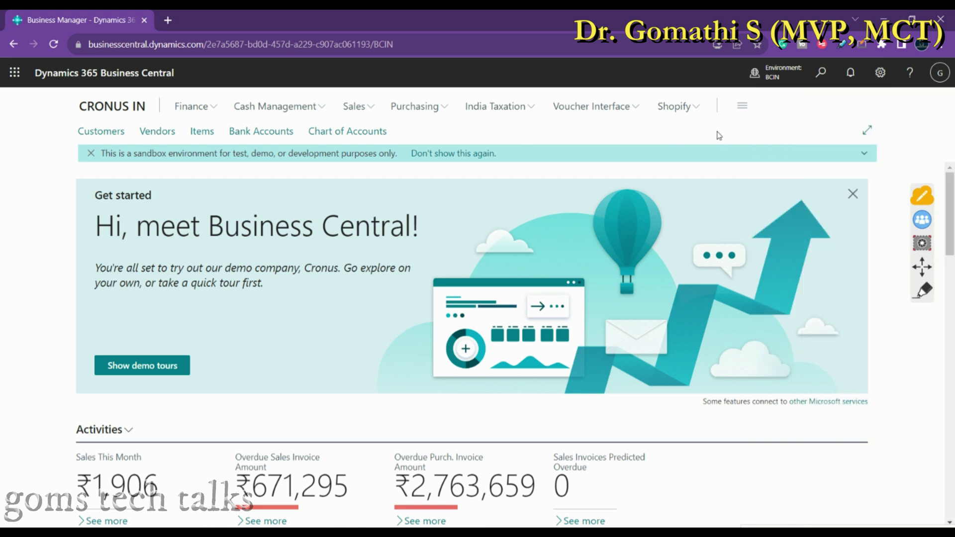
- Explore all available apps from the app launcher on the Microsoft 365 page and return to Business Central
click(11, 76)
click(92, 177)
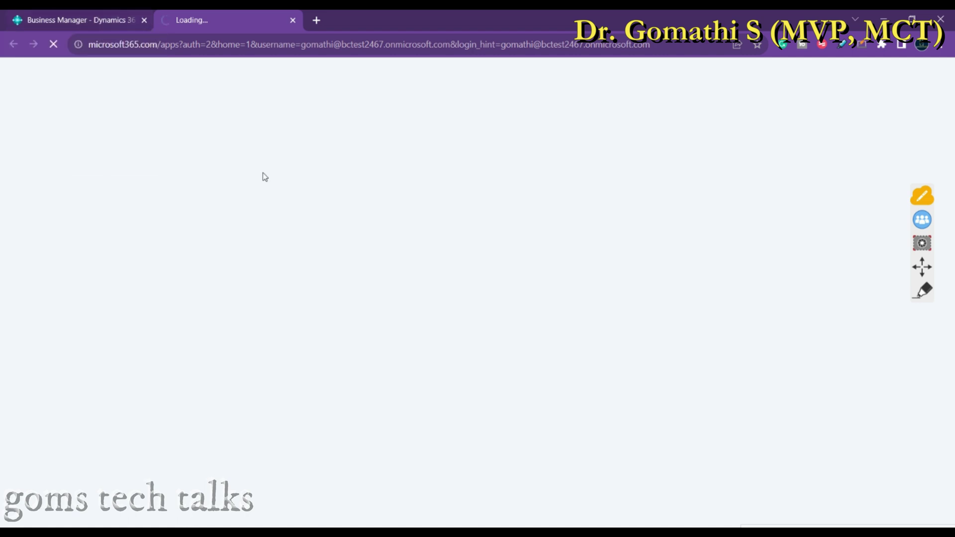
click(23, 14)
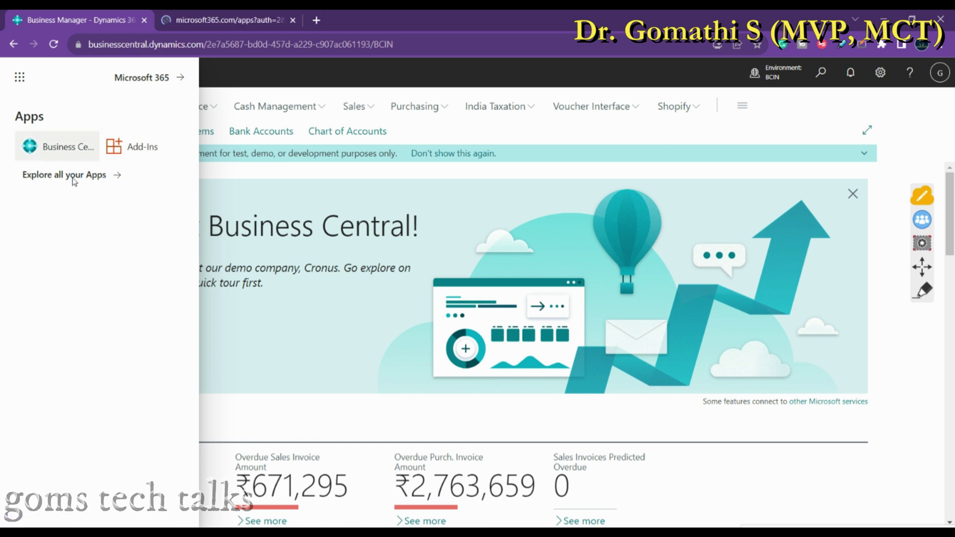
click(46, 149)
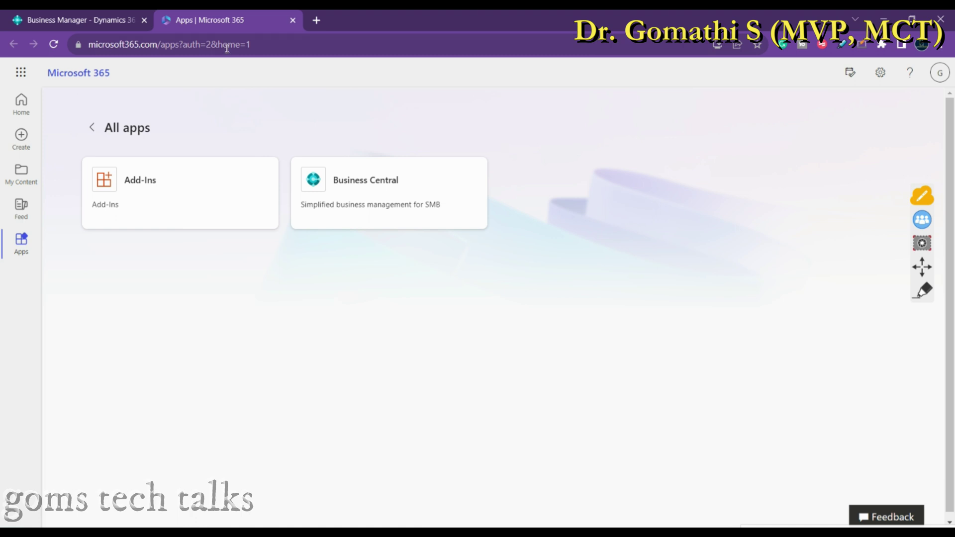
click(79, 15)
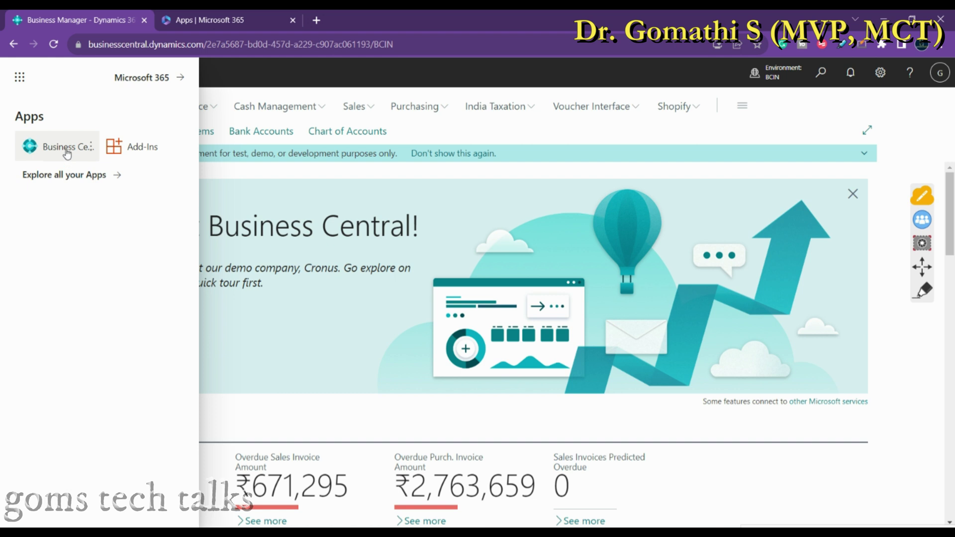
- View the launcher options for the Business Central and Add-Ins apps and dismiss them
click(90, 146)
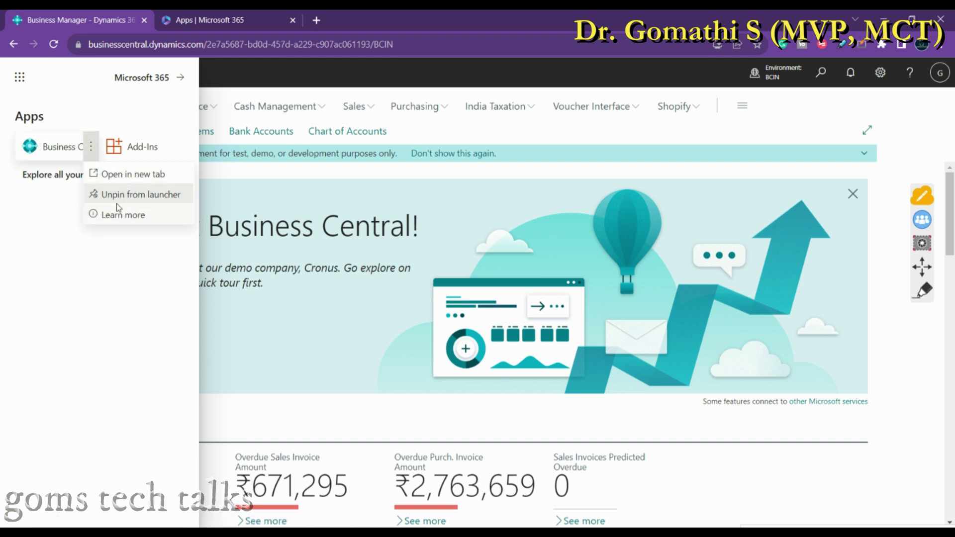
click(175, 146)
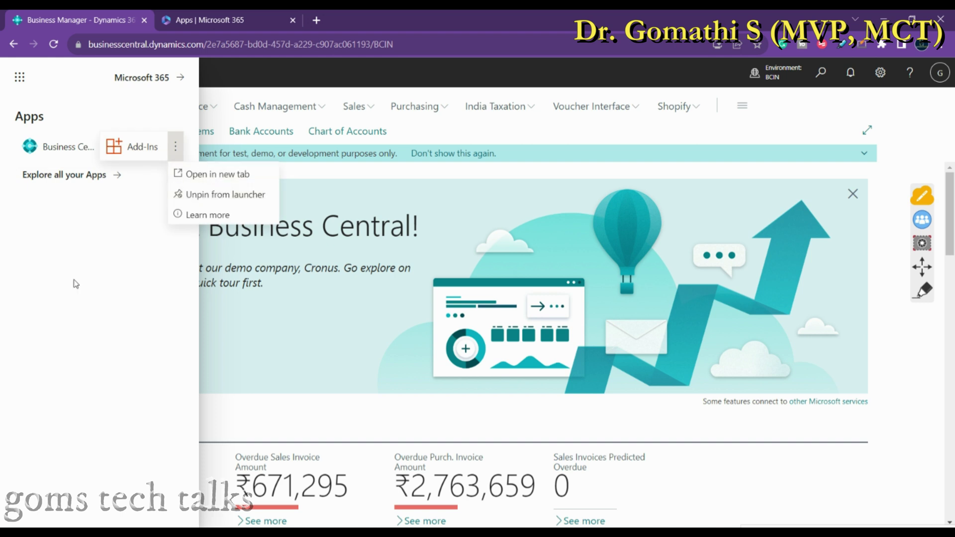
click(72, 311)
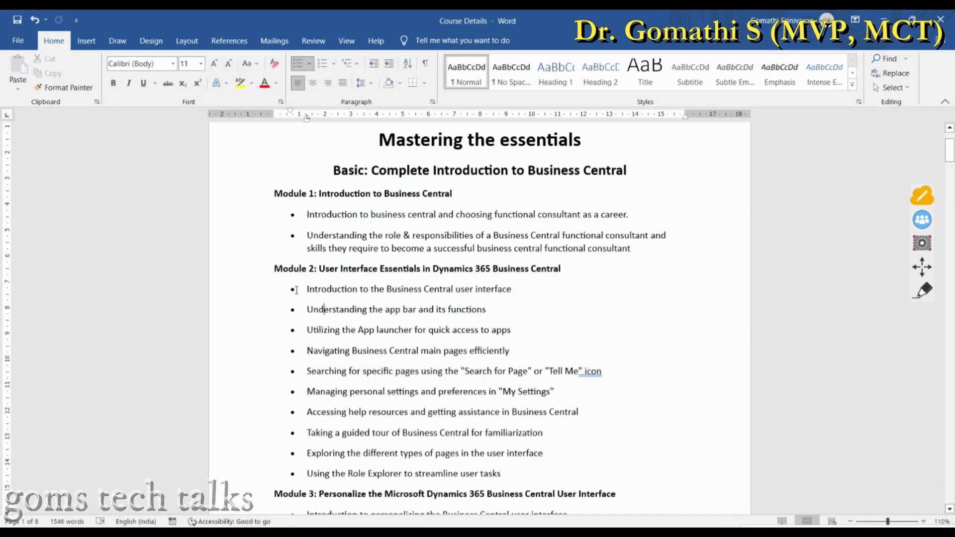
- Highlight the first three Module 2 topics in the Word course outline, and close the app launcher back in Business Central
drag(297, 290, 540, 291)
click(379, 329)
drag(305, 311, 492, 313)
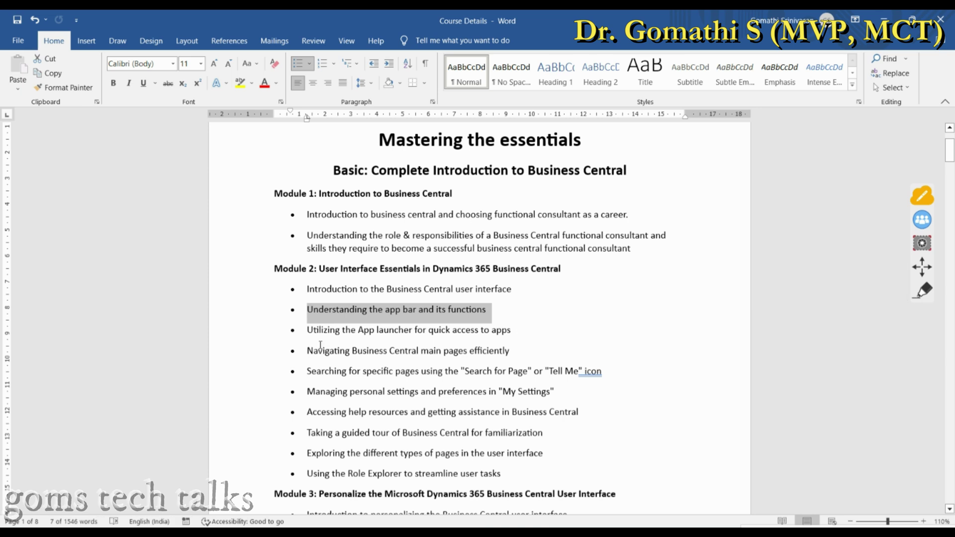
drag(304, 332, 518, 334)
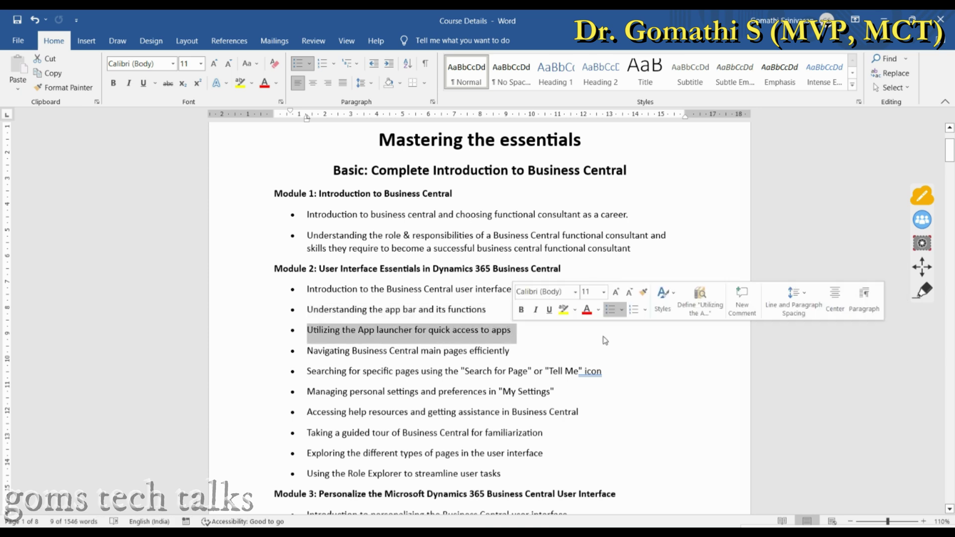
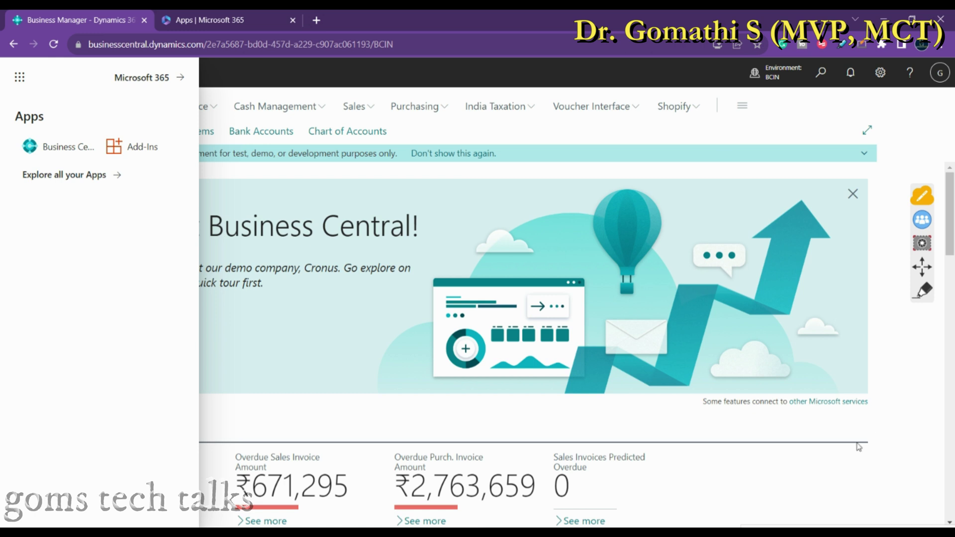
click(19, 77)
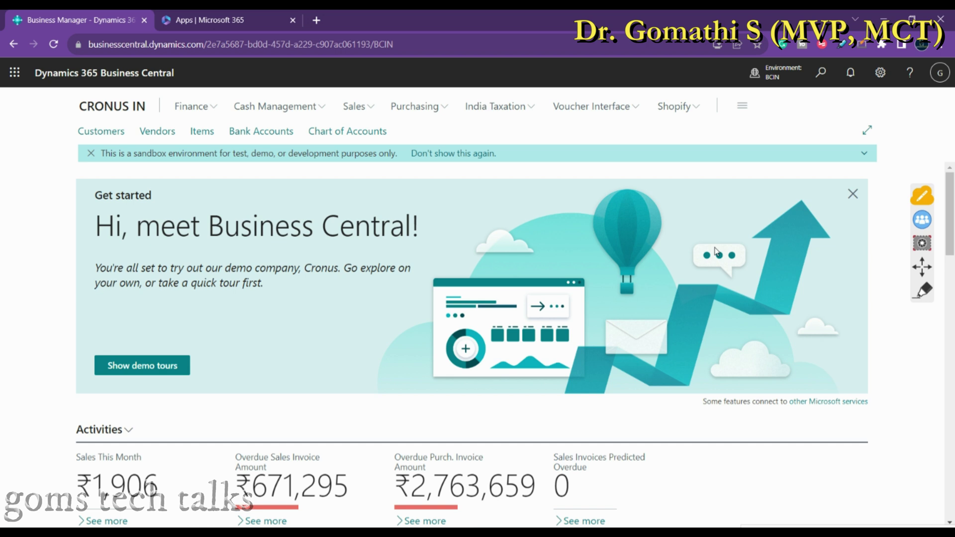
- Outline the content area of the home page in red, clear the annotation, and leave drawing mode
click(923, 291)
drag(24, 92, 4, 523)
mouse_move(20, 88)
mouse_down()
mouse_move(895, 116)
mouse_move(903, 527)
mouse_up()
click(923, 386)
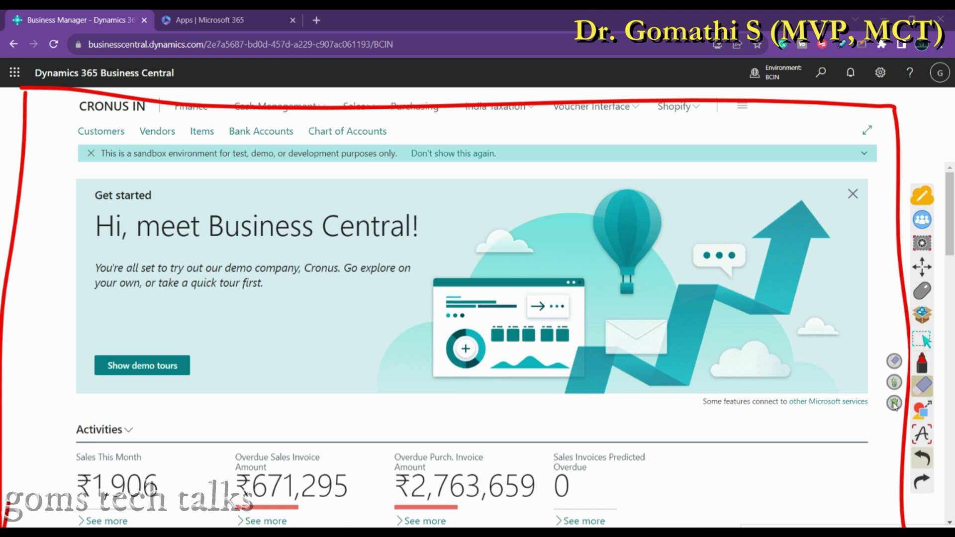
click(900, 411)
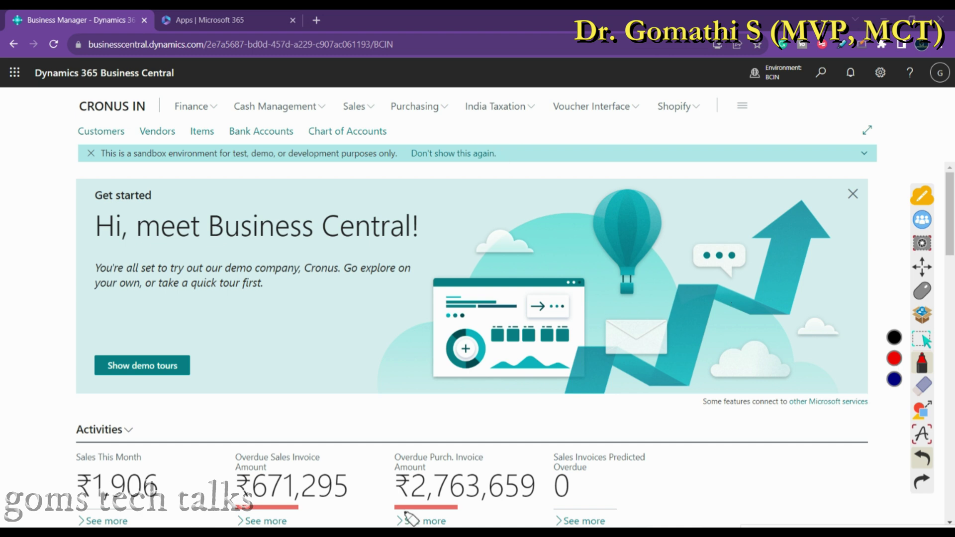
click(925, 388)
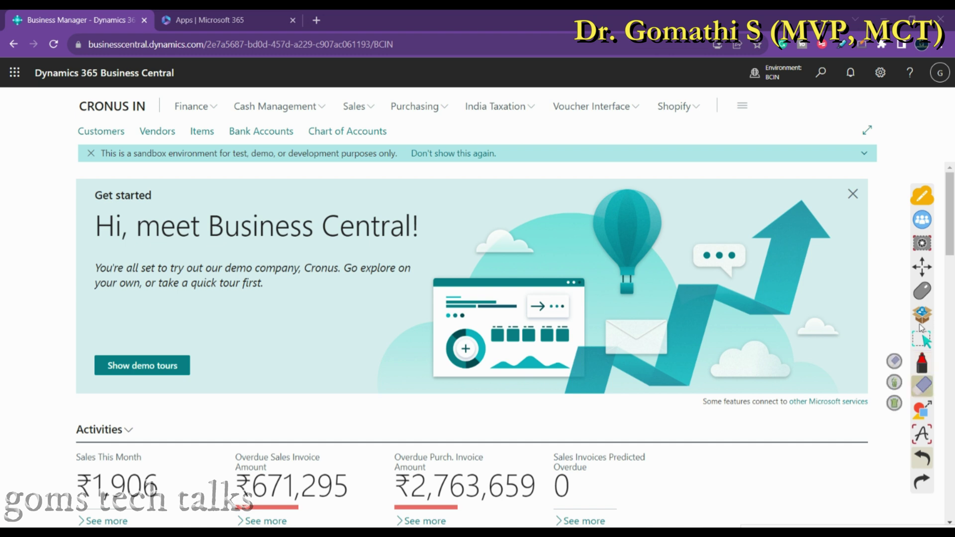
click(922, 291)
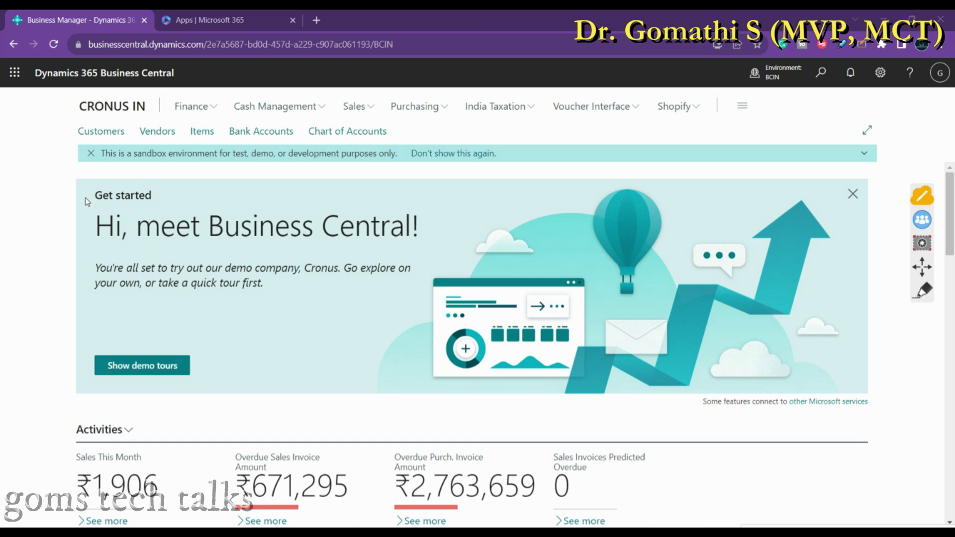
- Look through the whole home page, from the Activities tiles to the Report Inbox, and return to its start
scroll(302, 317, down, 1)
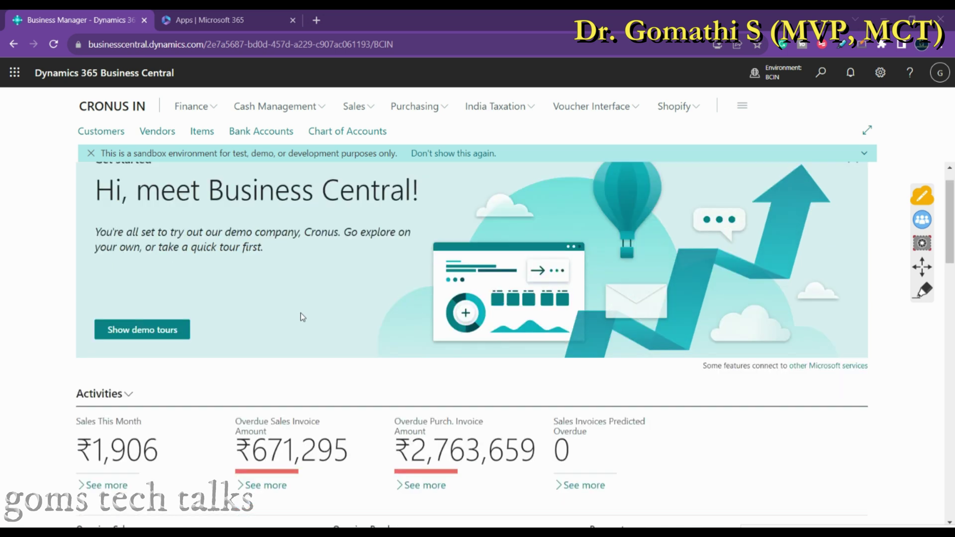
scroll(301, 316, down, 5)
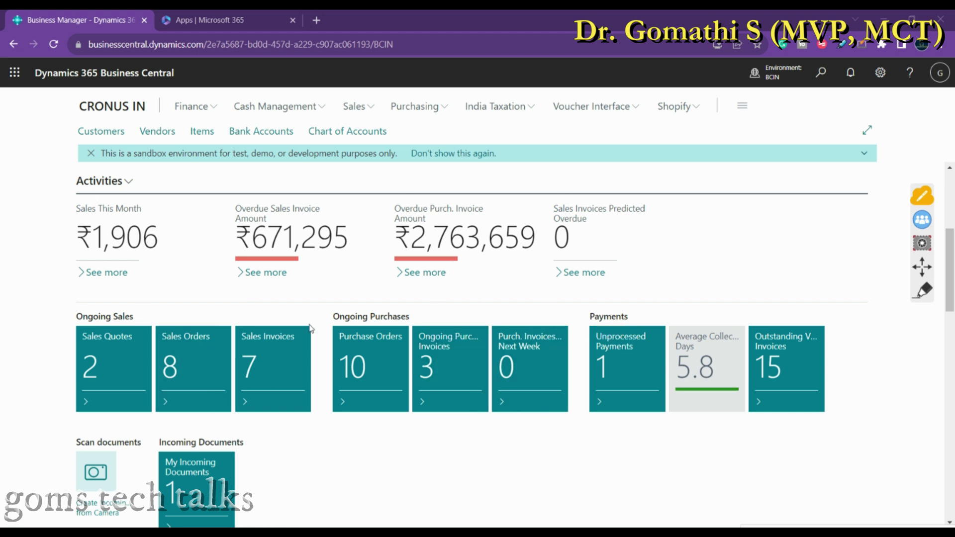
scroll(221, 332, down, 3)
scroll(149, 410, down, 3)
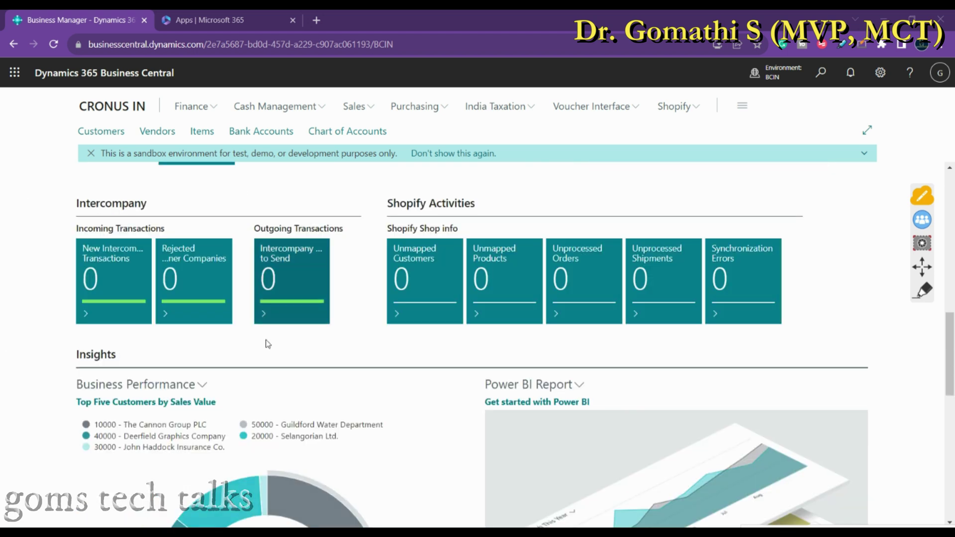
scroll(363, 356, down, 4)
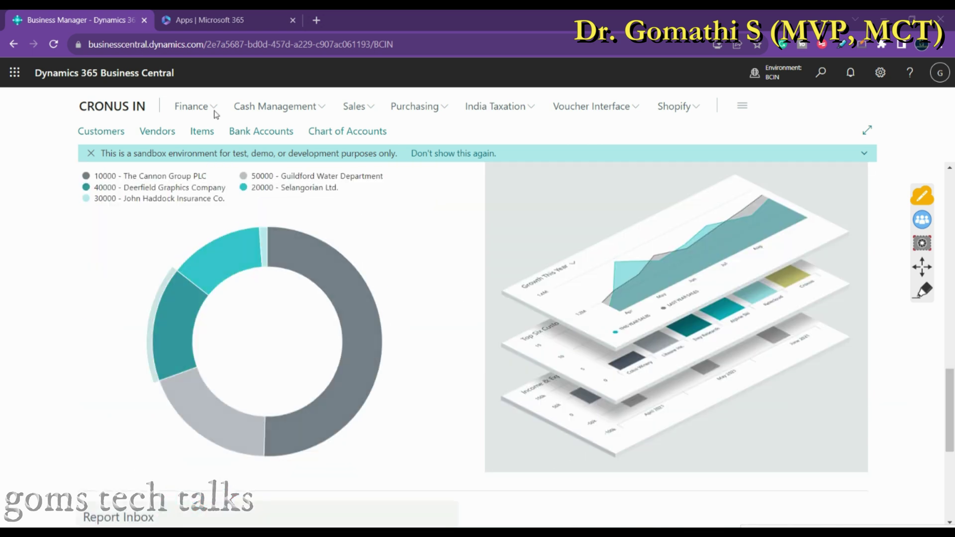
scroll(383, 374, down, 5)
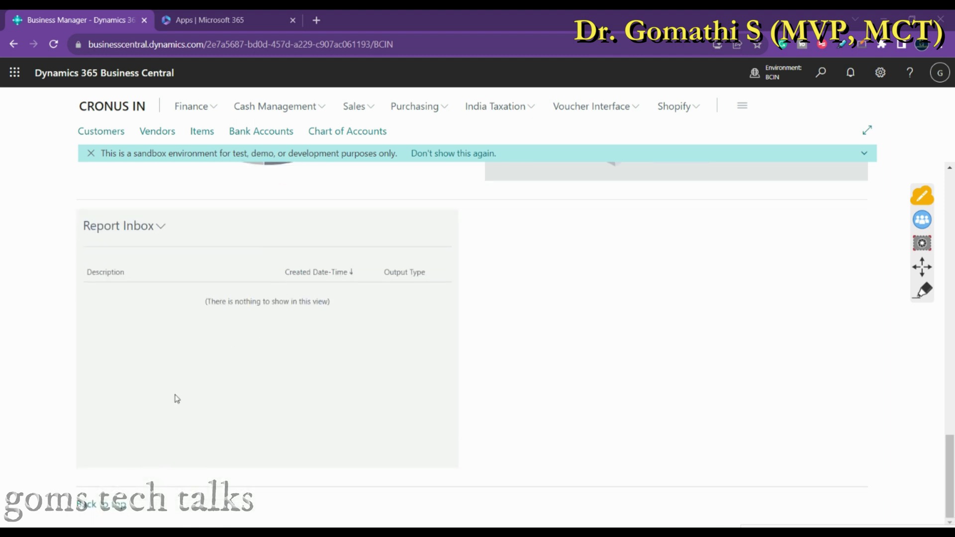
scroll(188, 395, up, 10)
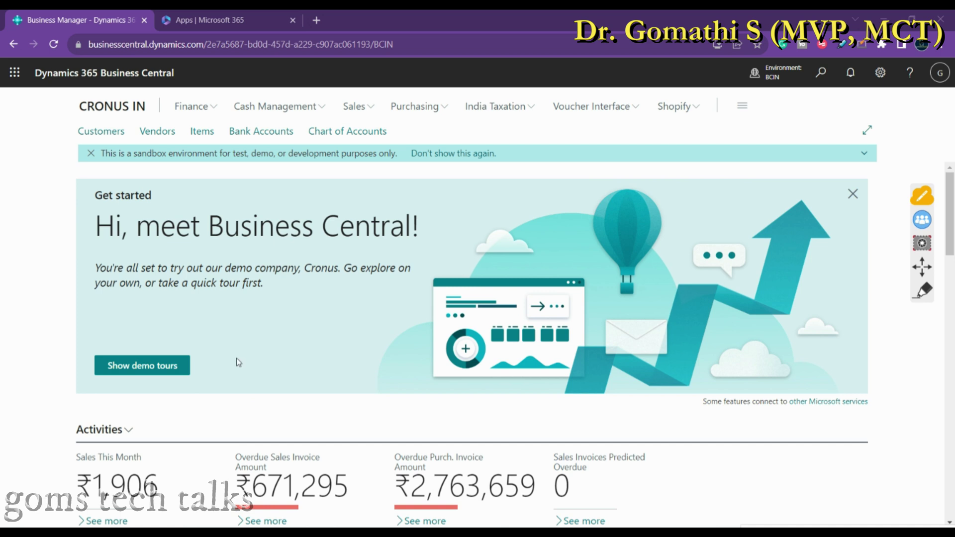
- Handwrite the page types List, document and card in red over the Get started banner
click(927, 293)
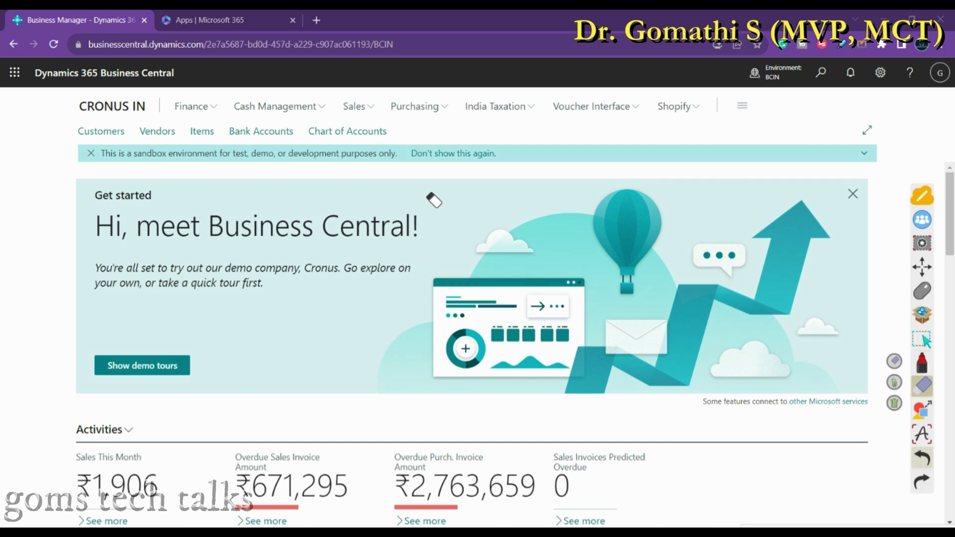
click(922, 365)
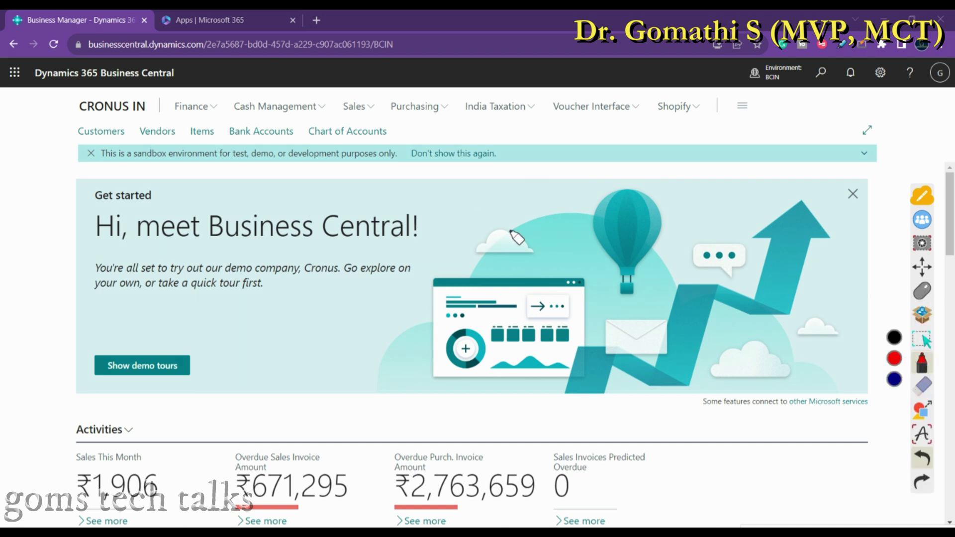
drag(523, 176, 547, 238)
drag(576, 205, 567, 236)
drag(596, 189, 594, 223)
mouse_move(582, 213)
mouse_down()
mouse_move(610, 209)
mouse_move(601, 258)
mouse_up()
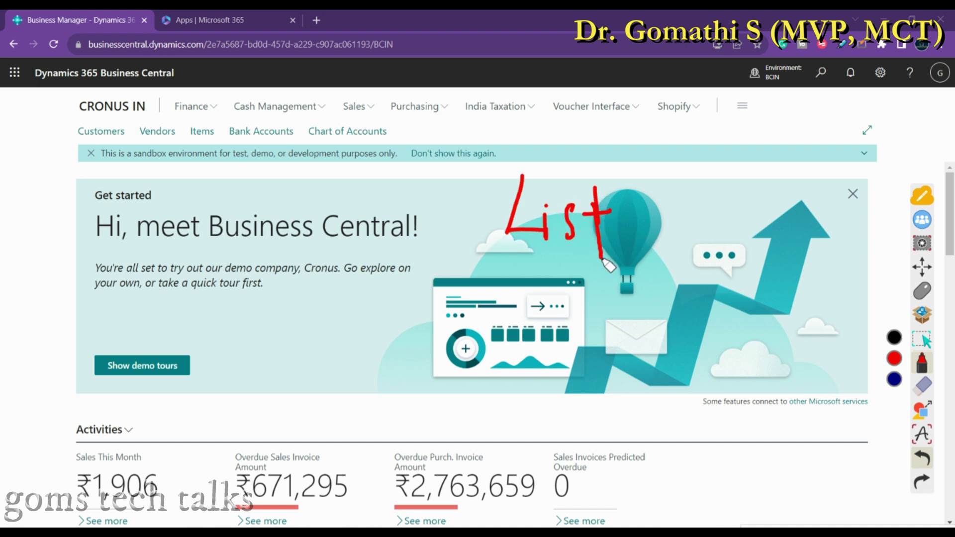
drag(607, 223, 623, 225)
mouse_move(649, 294)
mouse_down()
mouse_move(655, 256)
mouse_move(670, 299)
mouse_move(758, 294)
mouse_move(852, 269)
mouse_up()
mouse_move(712, 355)
mouse_down()
mouse_move(747, 378)
mouse_move(750, 355)
mouse_move(811, 360)
mouse_move(808, 348)
mouse_move(802, 394)
mouse_up()
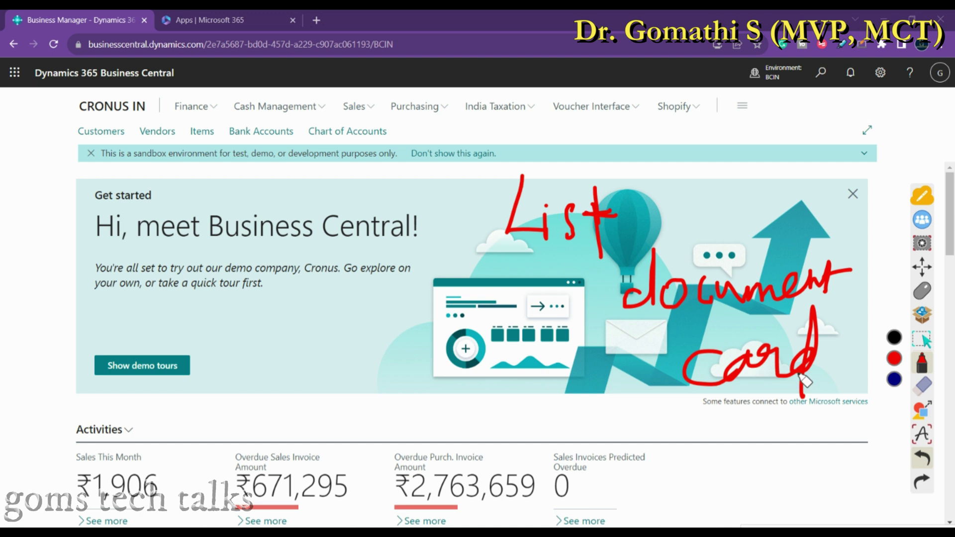
- Circle the three handwritten page types, mark each with a tick, and clear all annotations
mouse_move(664, 144)
mouse_down()
mouse_move(618, 145)
mouse_move(629, 452)
mouse_move(771, 191)
mouse_up()
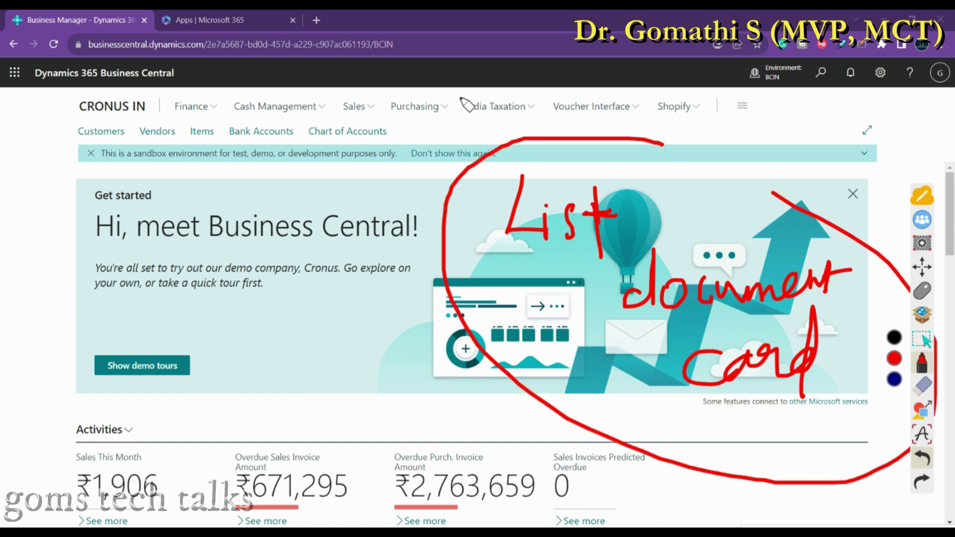
drag(443, 104, 771, 194)
mouse_move(382, 273)
mouse_down()
mouse_move(401, 283)
mouse_move(500, 226)
mouse_up()
drag(505, 316, 717, 295)
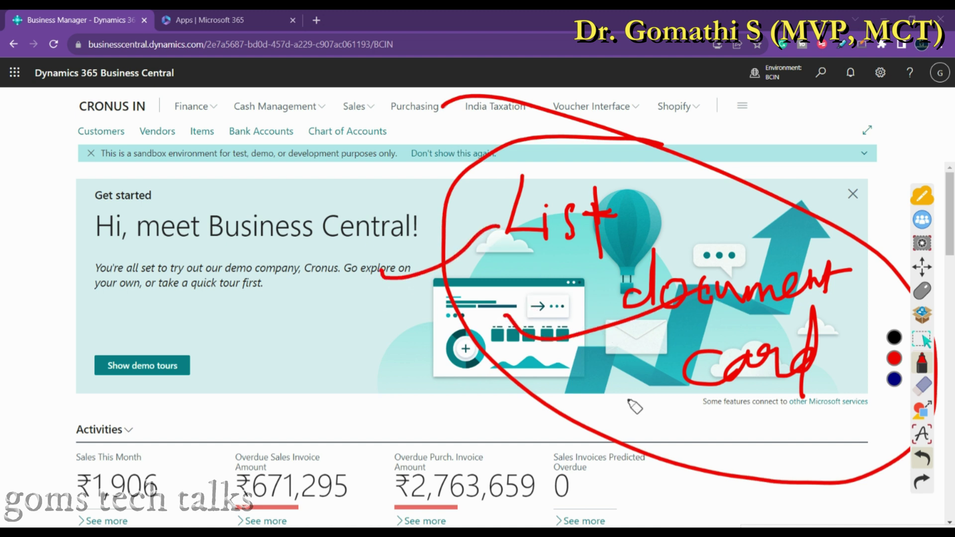
drag(615, 385, 698, 358)
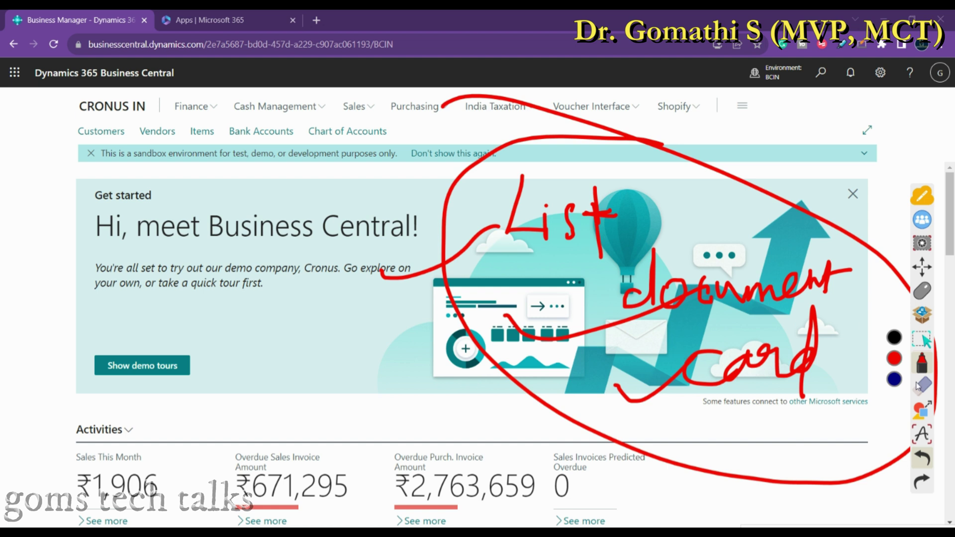
click(919, 293)
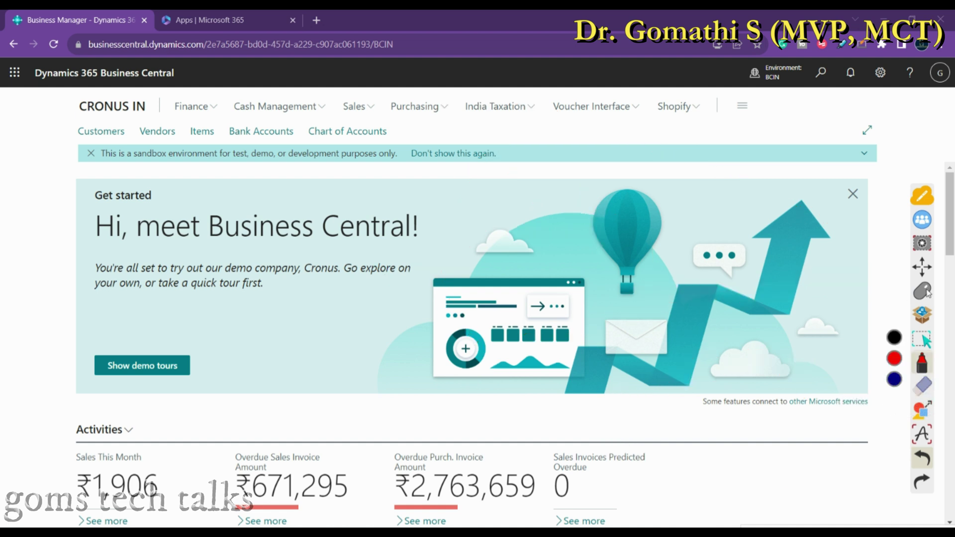
click(923, 292)
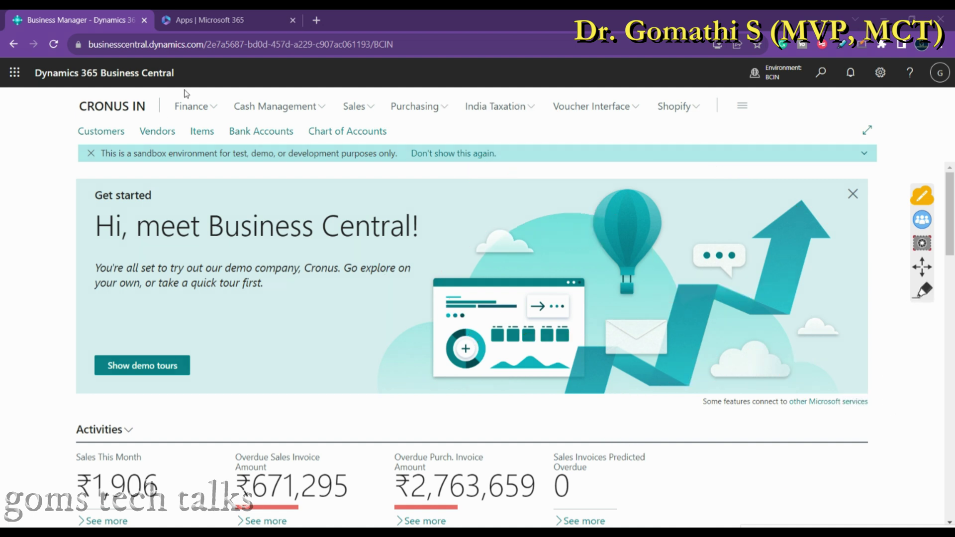
- Open the Customers list and dismiss its About customers tip
click(110, 135)
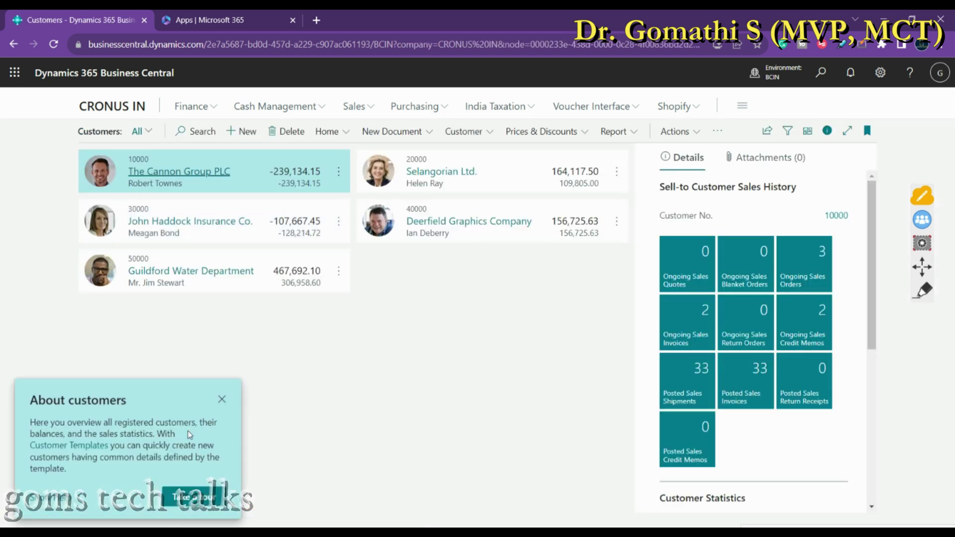
click(222, 399)
- Outline the customer tiles in red, mark customer numbers and balances, and clear all the annotations
click(924, 291)
mouse_move(411, 343)
mouse_down()
mouse_move(52, 199)
mouse_move(132, 148)
mouse_move(555, 152)
mouse_move(640, 313)
mouse_move(244, 320)
mouse_up()
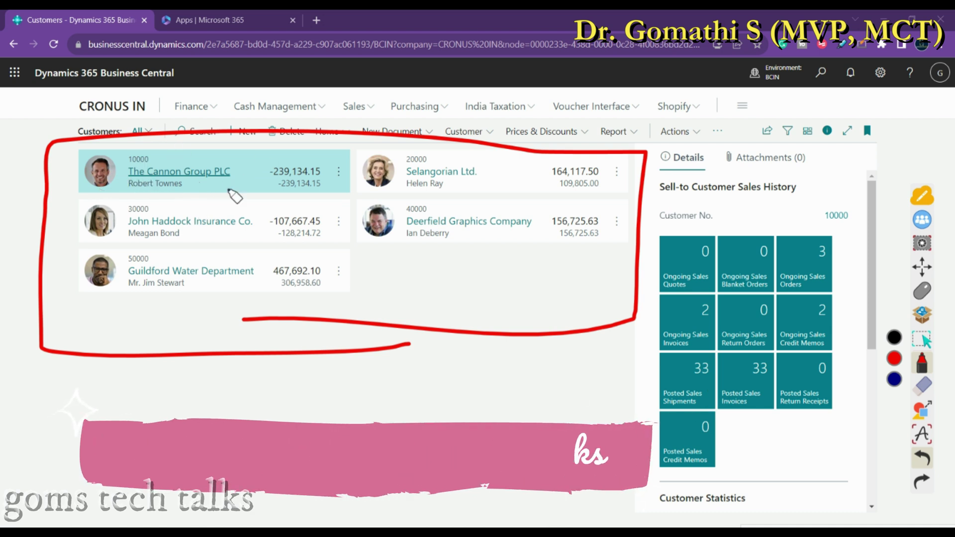
drag(129, 163, 156, 162)
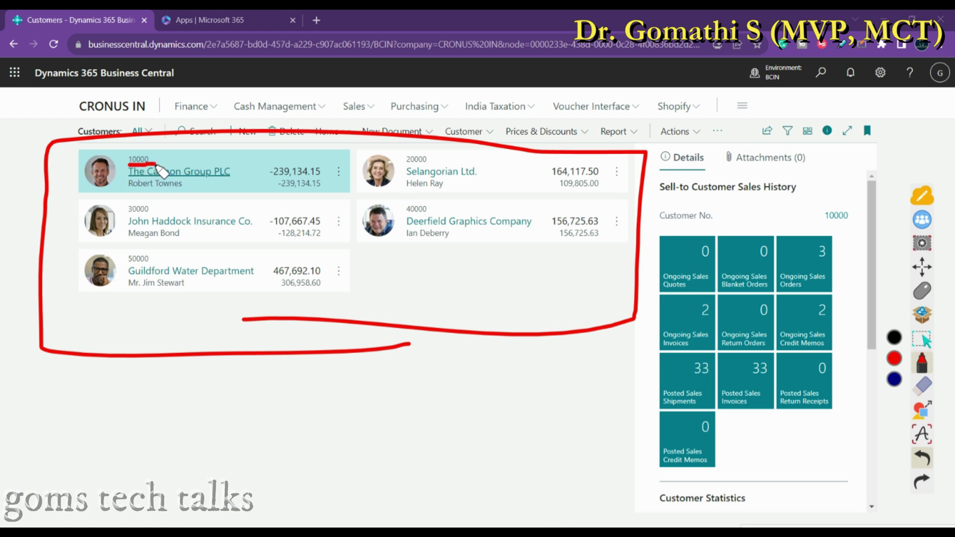
drag(405, 162, 438, 161)
mouse_move(617, 163)
mouse_down()
mouse_move(597, 204)
mouse_move(630, 220)
mouse_move(525, 219)
mouse_up()
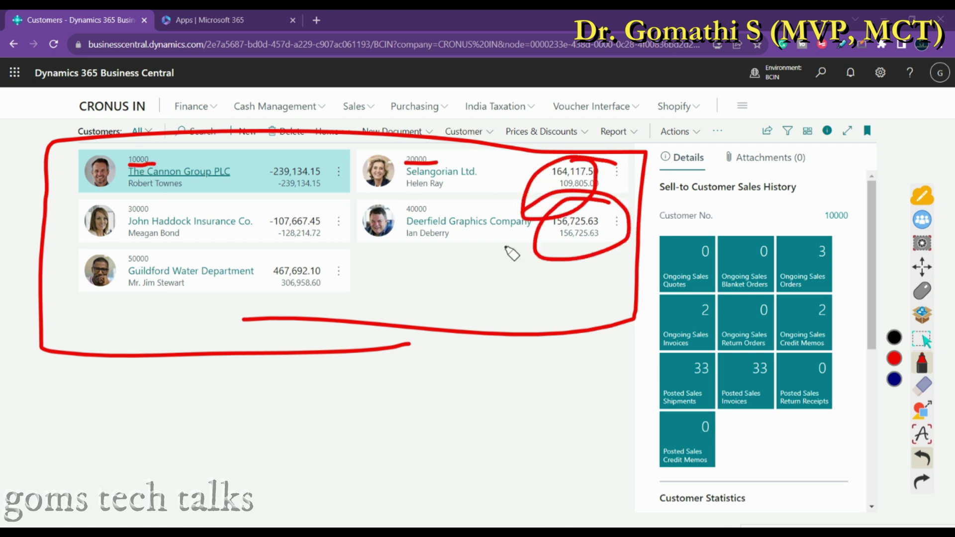
mouse_move(343, 248)
mouse_down()
mouse_move(254, 271)
mouse_move(336, 257)
mouse_up()
mouse_move(306, 194)
mouse_down()
mouse_move(286, 251)
mouse_move(333, 208)
mouse_move(323, 214)
mouse_up()
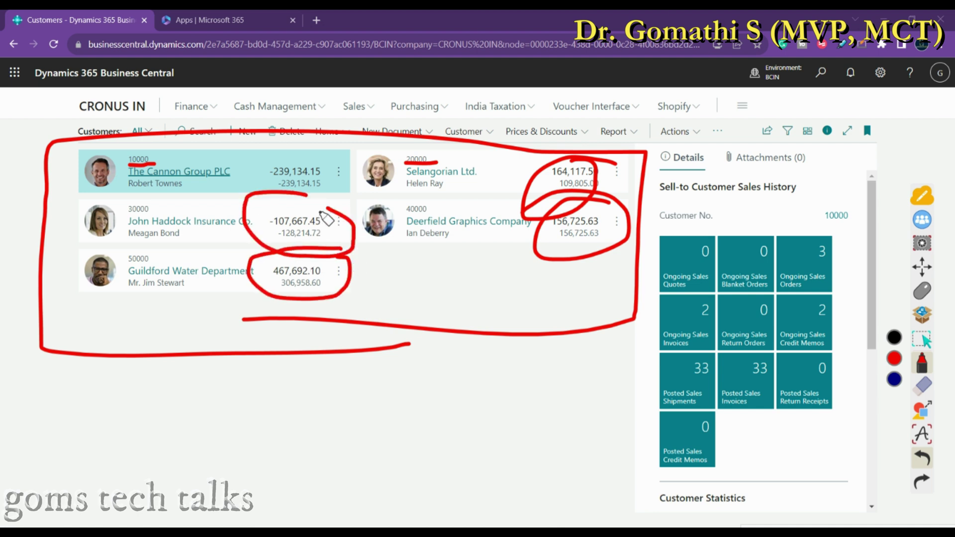
click(924, 388)
click(894, 403)
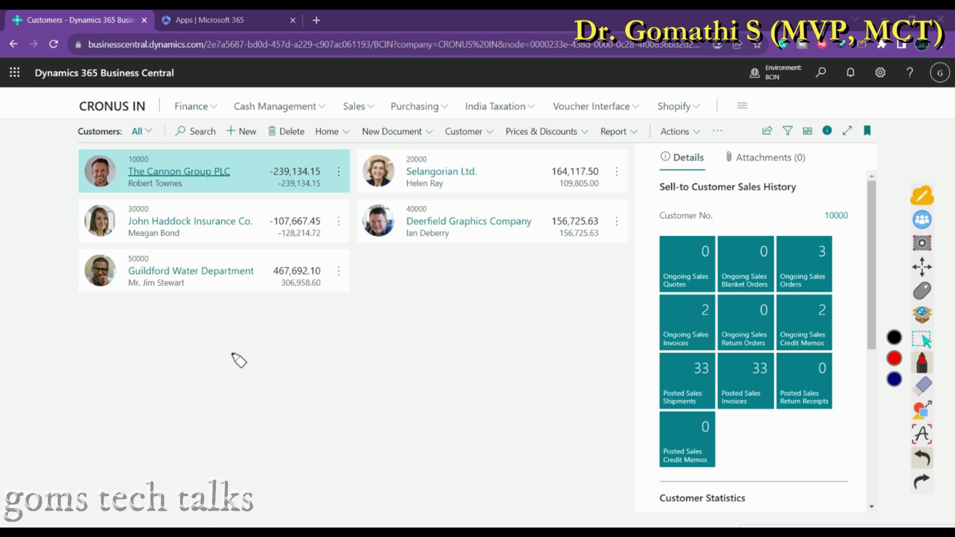
click(926, 388)
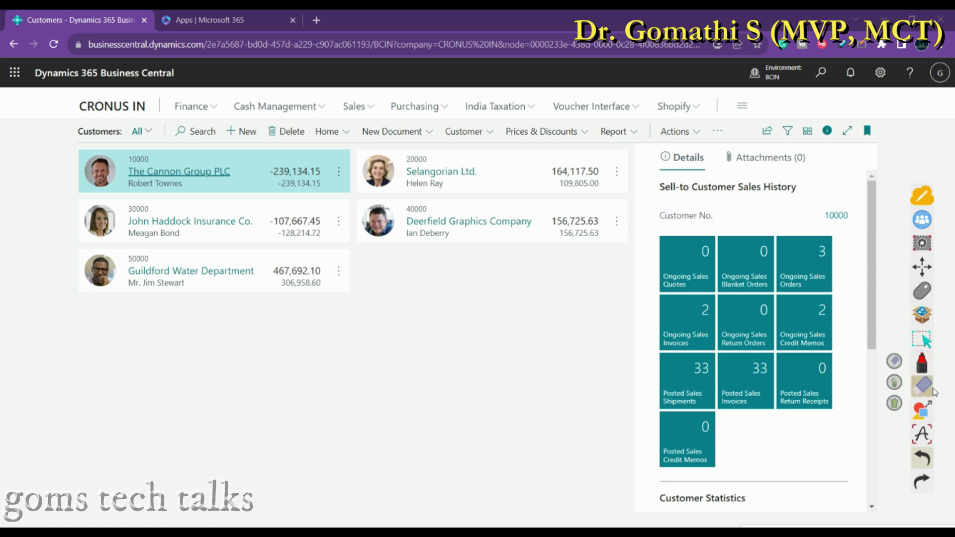
click(928, 294)
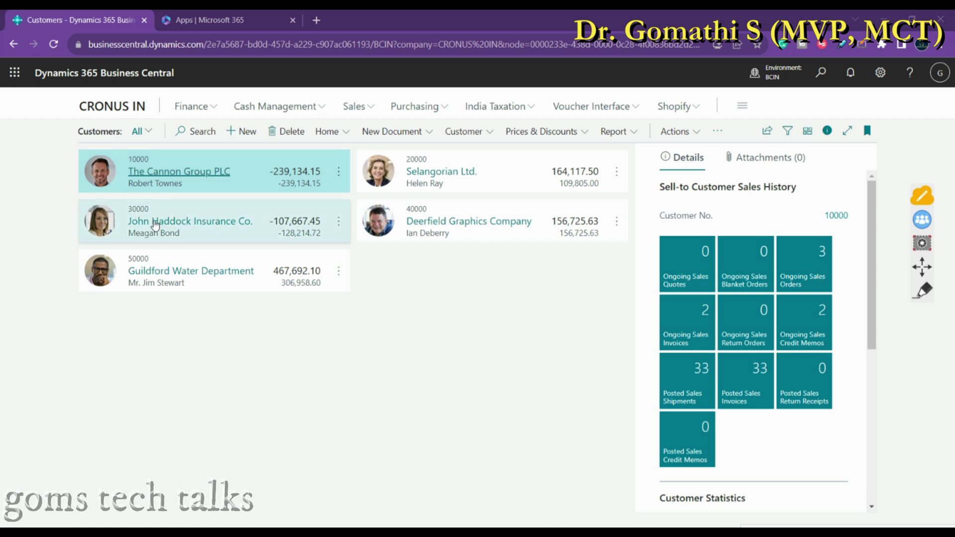
- Open the customer card of The Cannon Group PLC and dismiss its About customer details tip
click(190, 179)
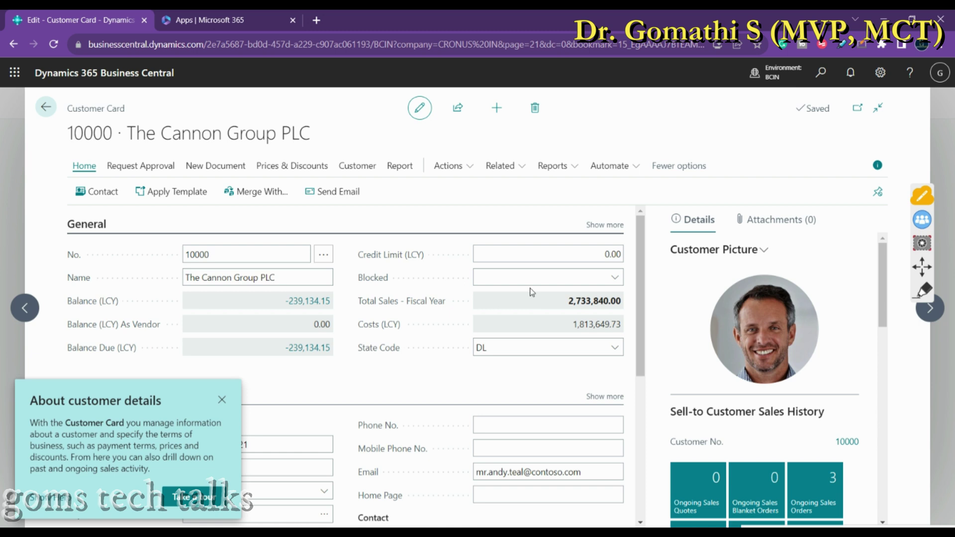
click(222, 401)
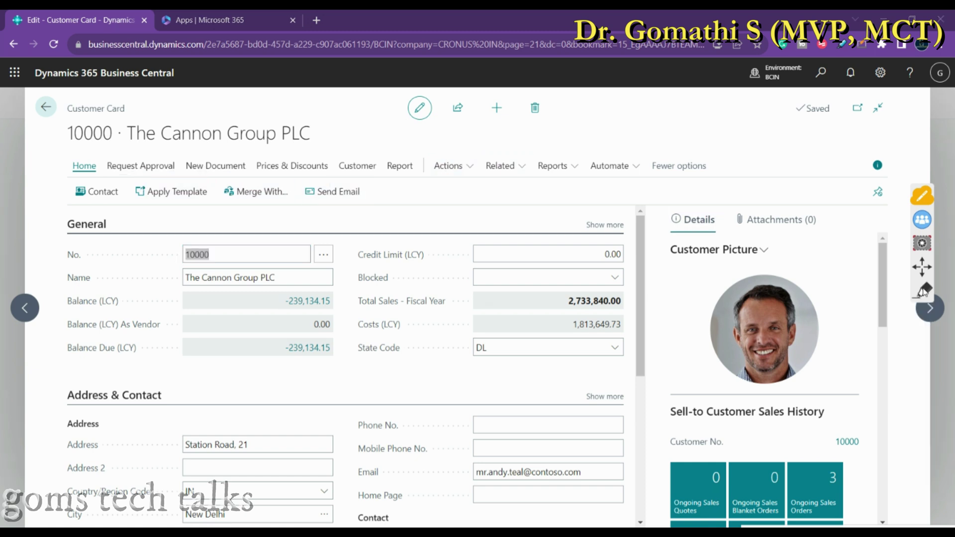
- Circle Actions on the customer card in red and clear the annotation
click(924, 291)
click(921, 363)
mouse_move(473, 148)
mouse_down()
mouse_move(485, 157)
mouse_move(422, 170)
mouse_move(392, 136)
mouse_up()
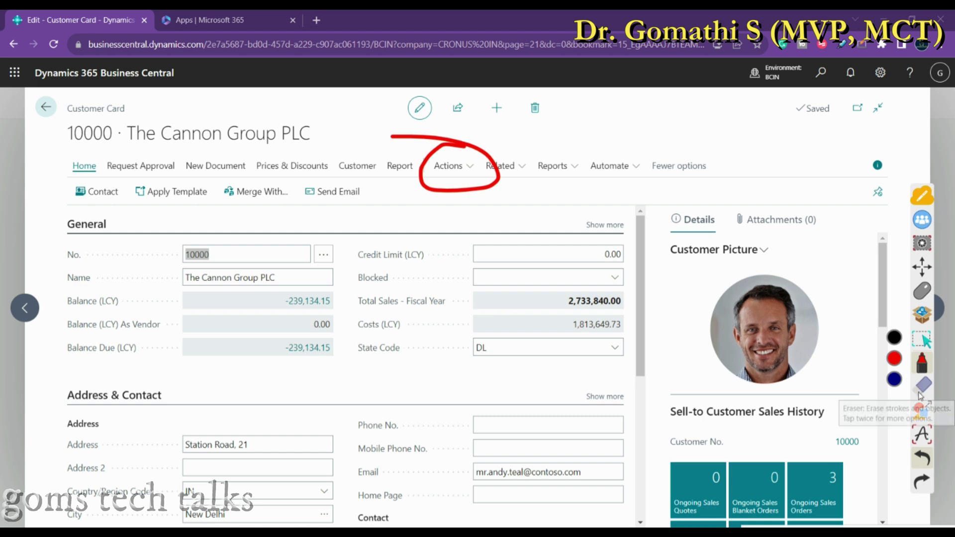
click(921, 297)
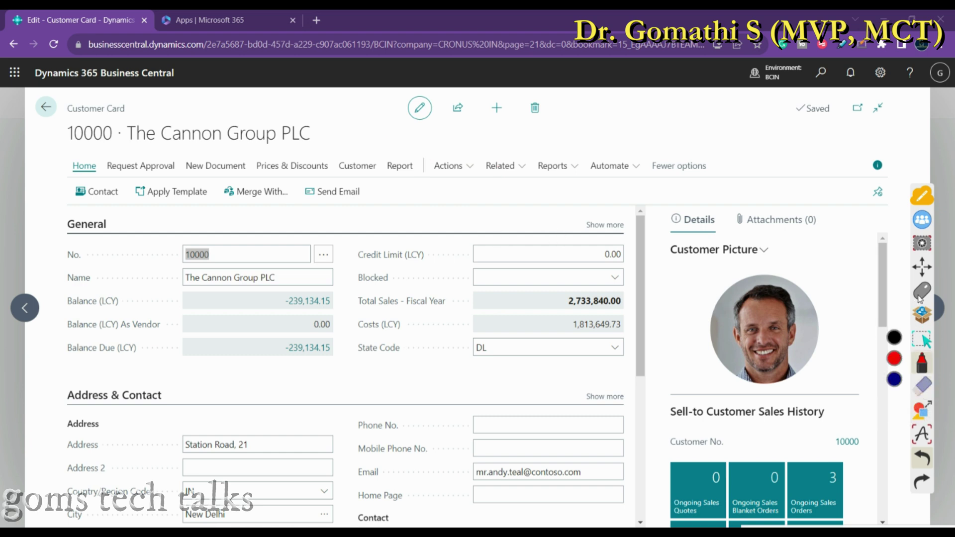
- Look through the Actions commands on the customer card, including the New Document options, and close the list
click(464, 169)
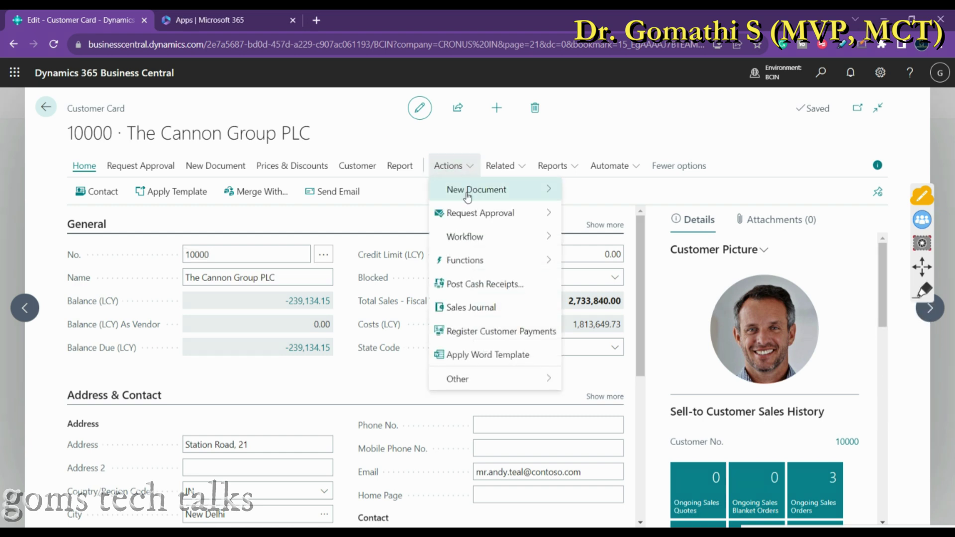
mouse_move(467, 196)
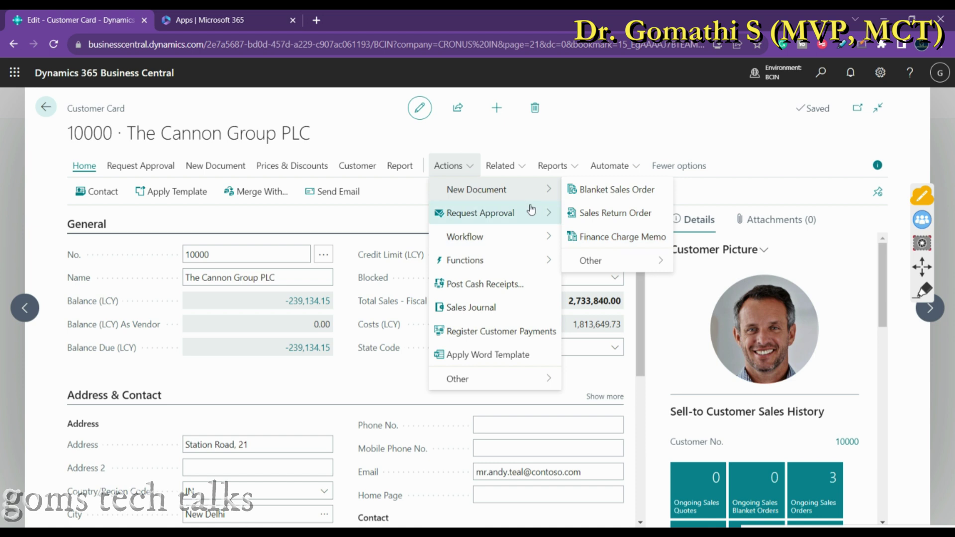
mouse_move(540, 247)
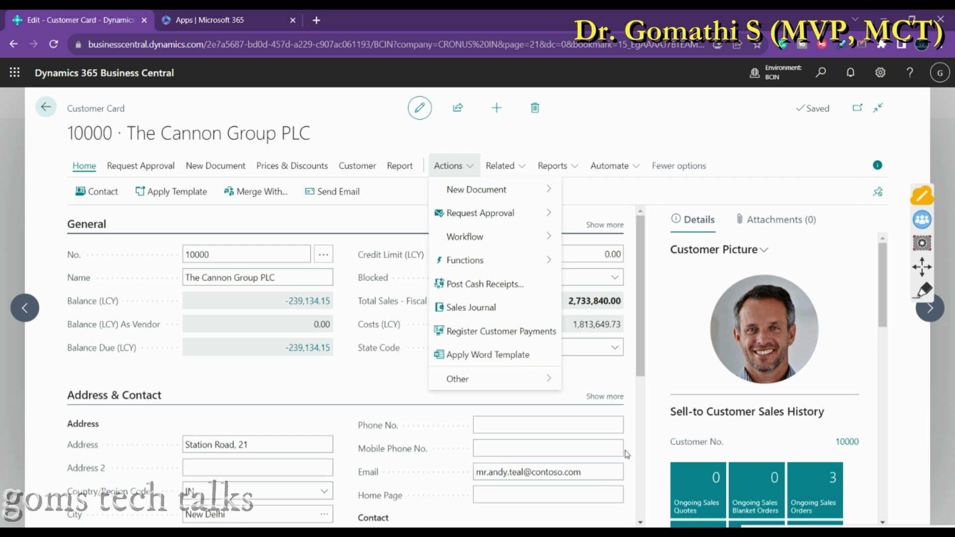
click(733, 114)
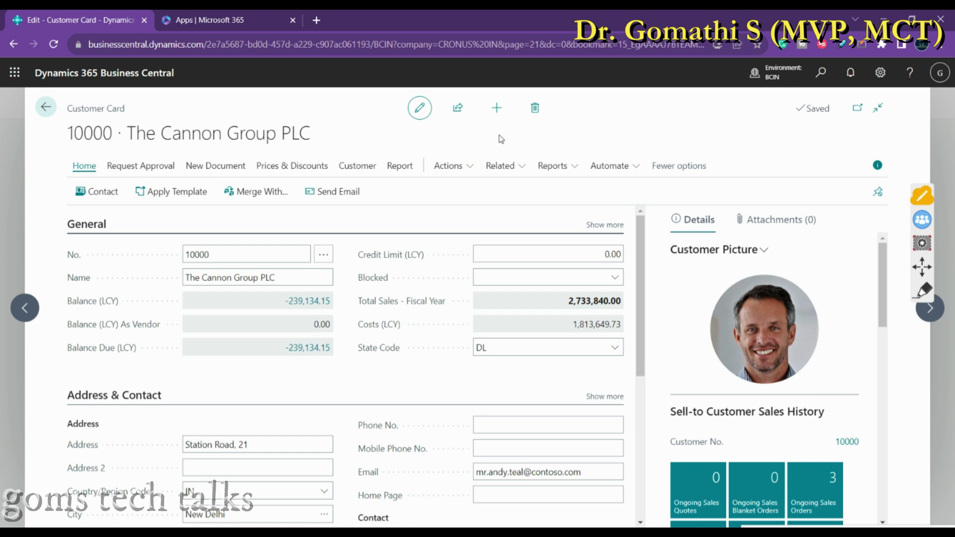
- Expand the card's Invoicing and Payments sections and view the available Payment Terms Code options without changing the selection
click(497, 103)
scroll(398, 443, down, 5)
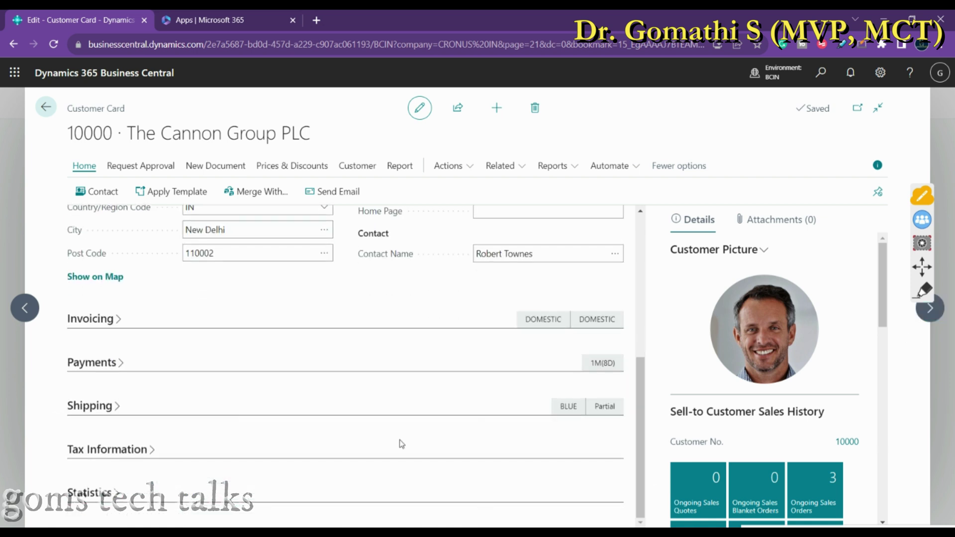
click(113, 321)
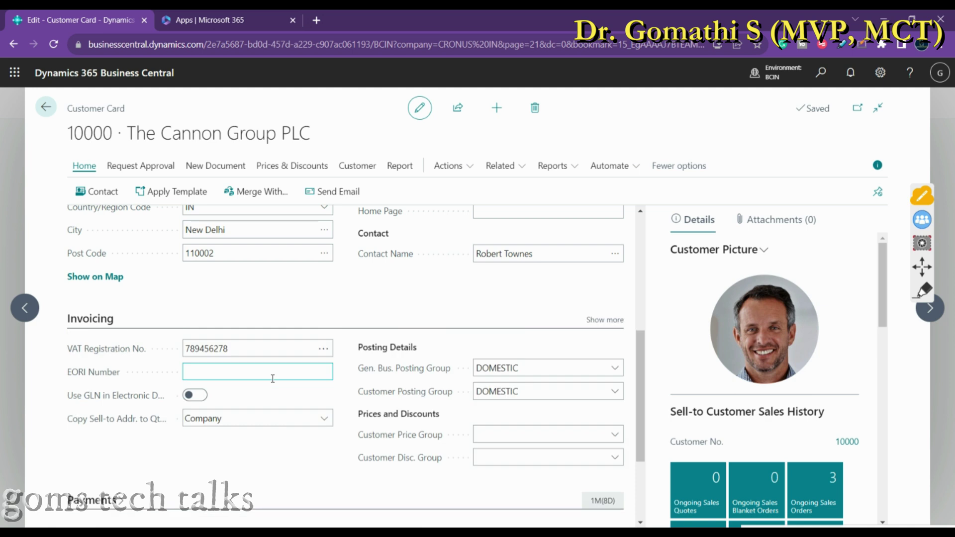
scroll(368, 359, down, 3)
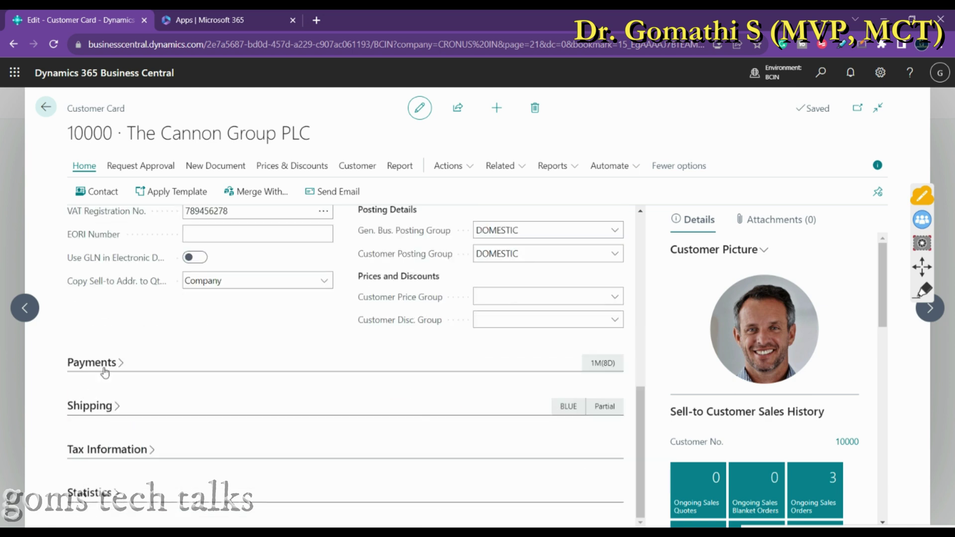
click(269, 388)
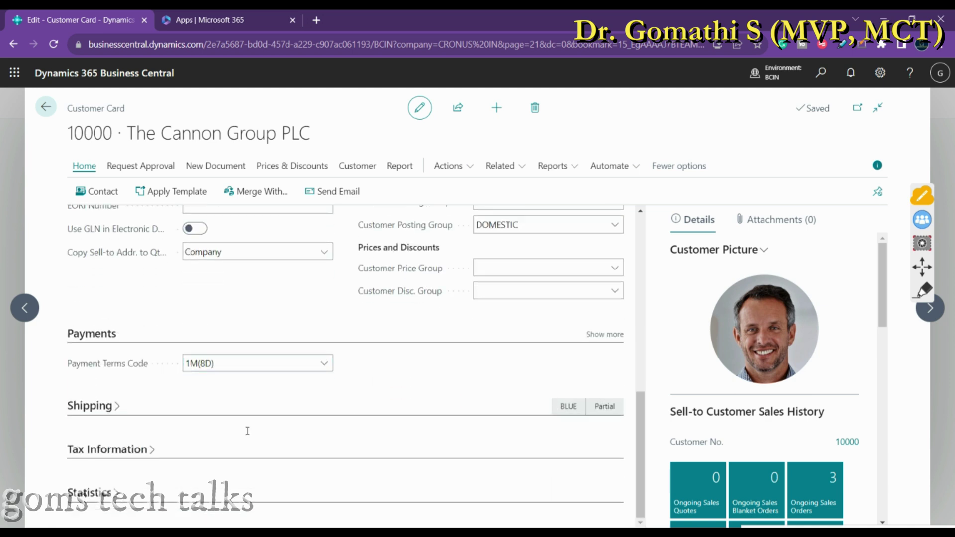
click(330, 362)
click(329, 365)
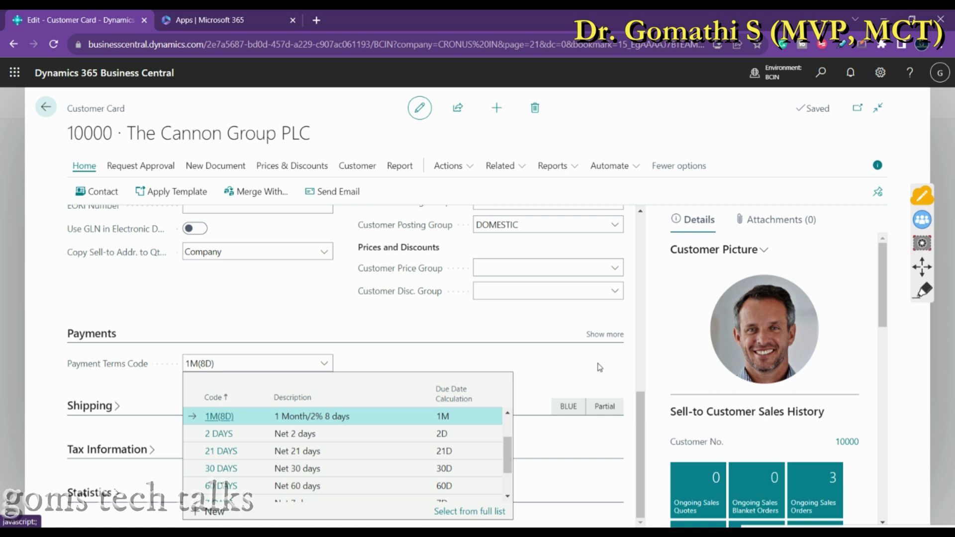
click(369, 345)
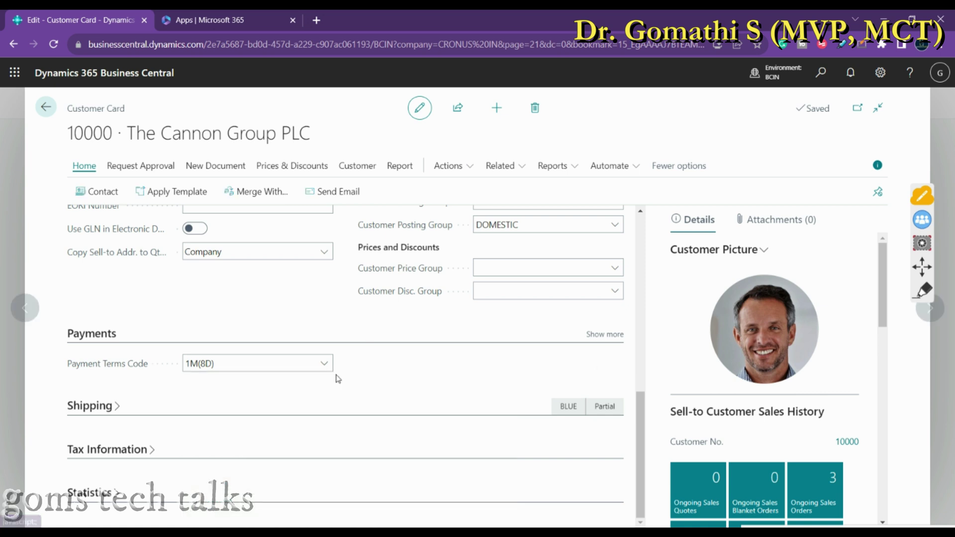
- Expand the Shipping, Tax Information and Statistics sections and examine the sales history and dimensions in the customer details
scroll(324, 390, down, 3)
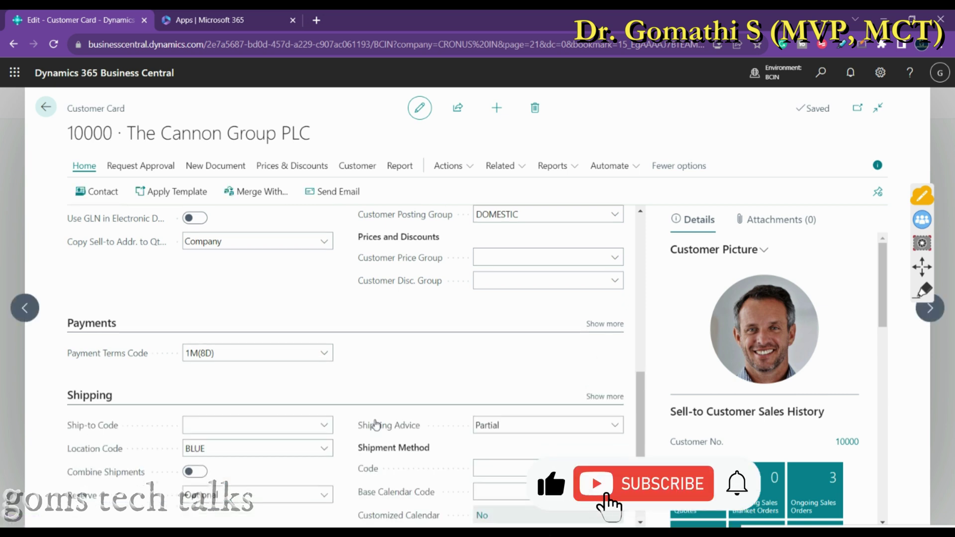
click(104, 449)
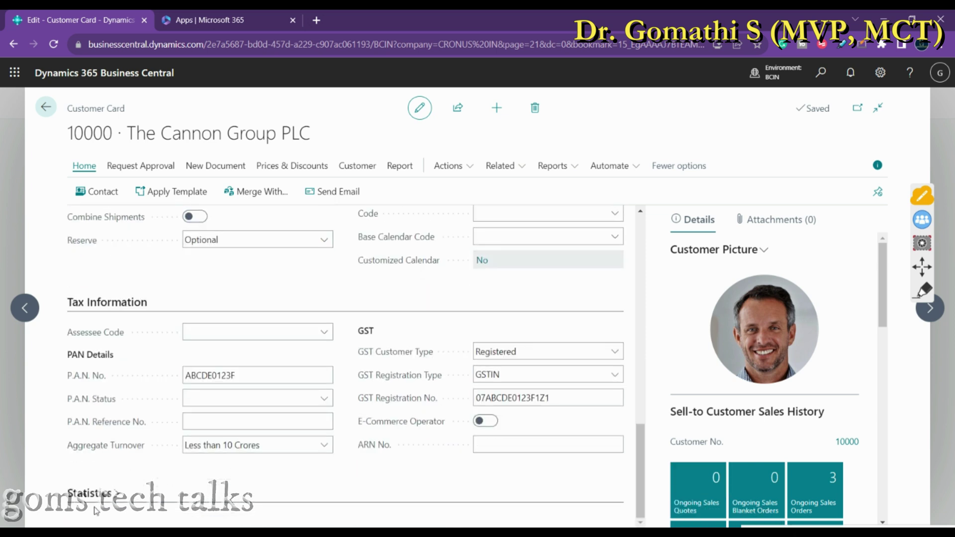
scroll(424, 428, down, 1)
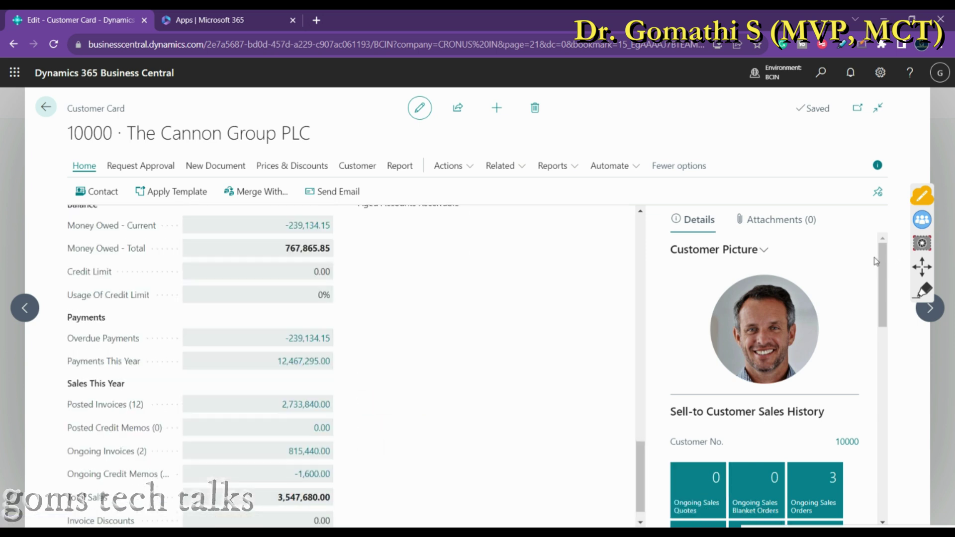
scroll(880, 395, down, 5)
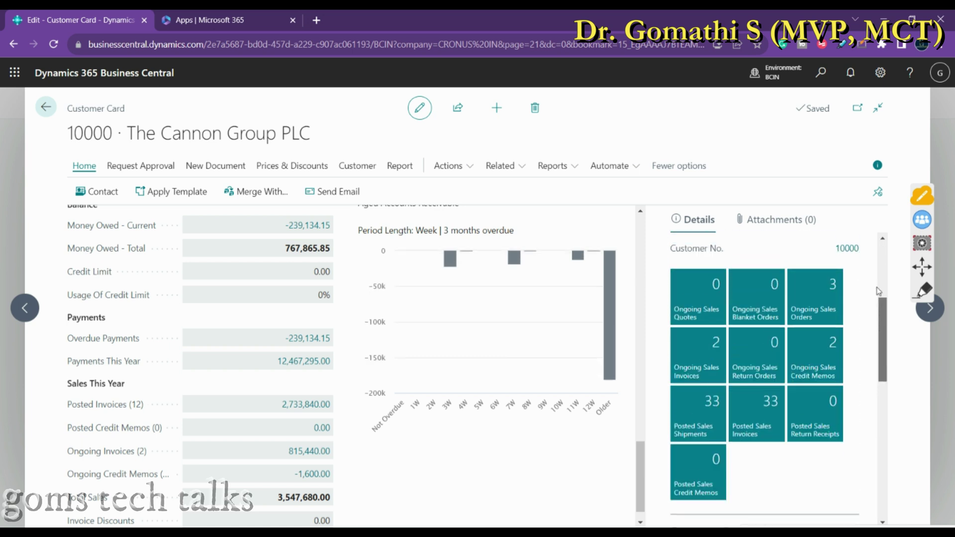
scroll(883, 448, down, 5)
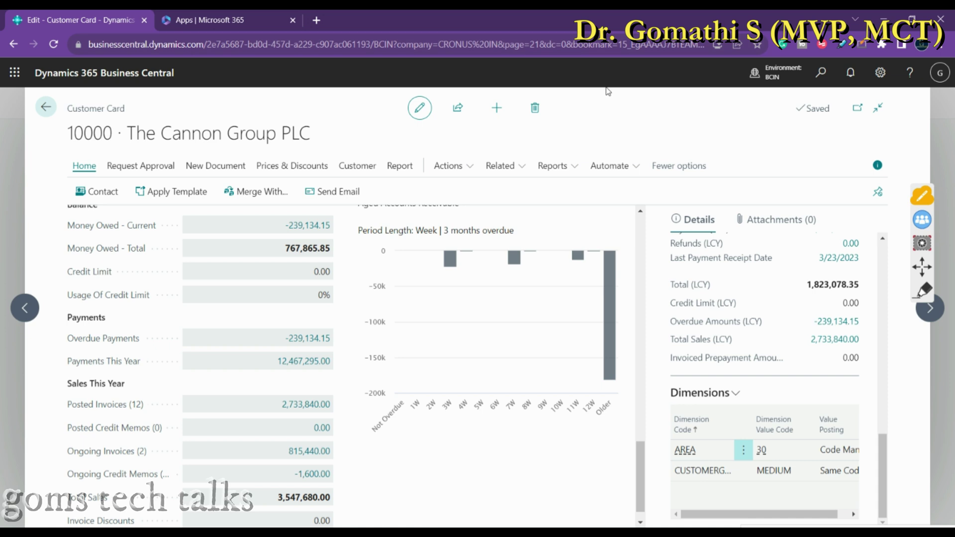
- Show the additional General fields on the customer card and review the customer picture, sales history and statistics details
scroll(328, 311, up, 10)
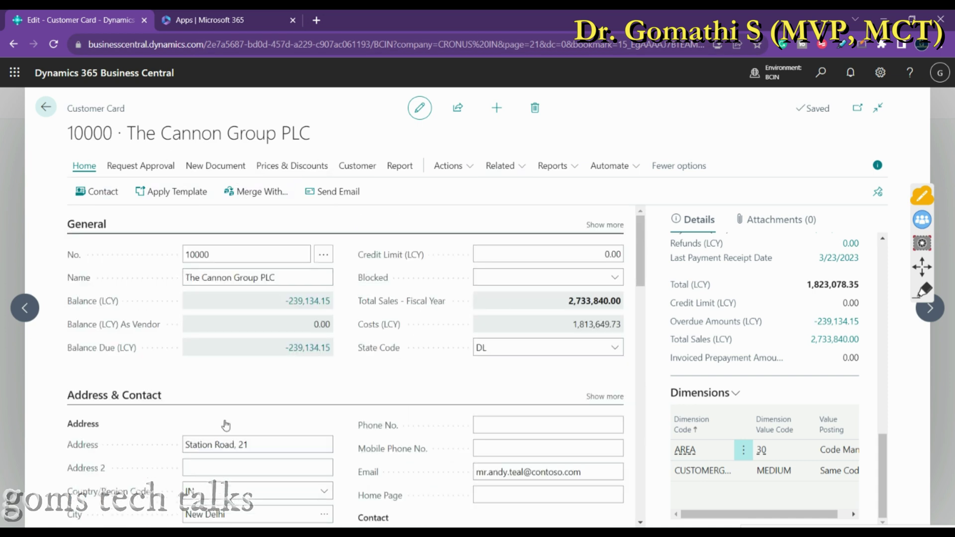
click(600, 230)
scroll(719, 423, up, 5)
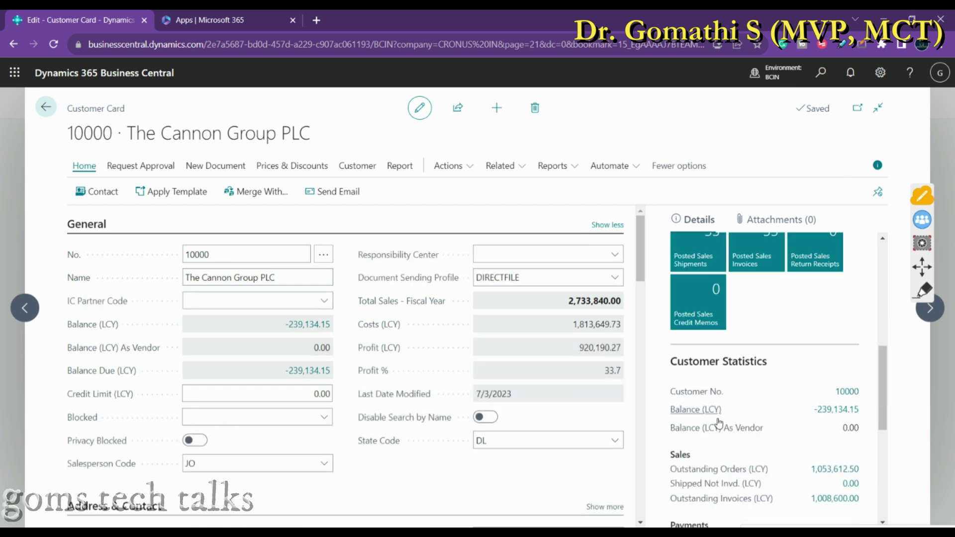
scroll(719, 423, up, 5)
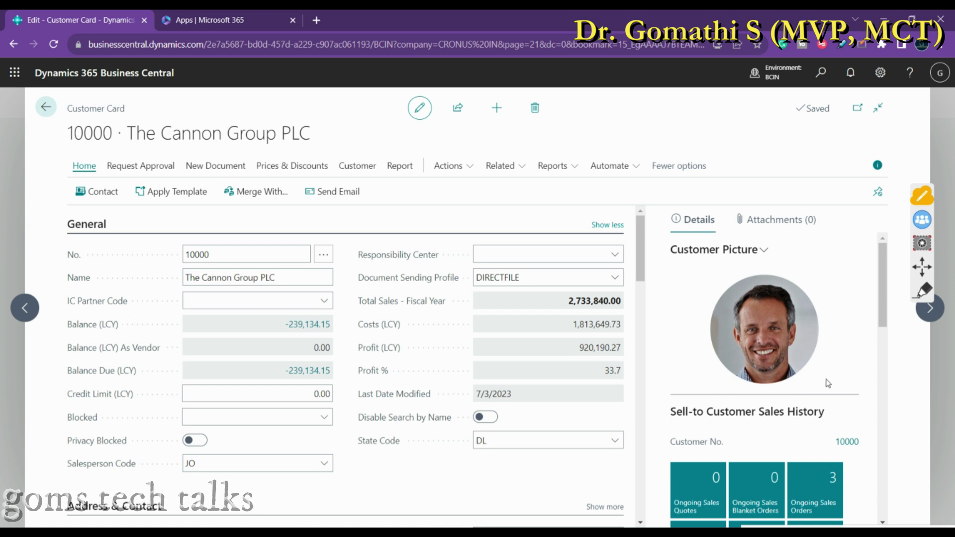
scroll(778, 438, down, 10)
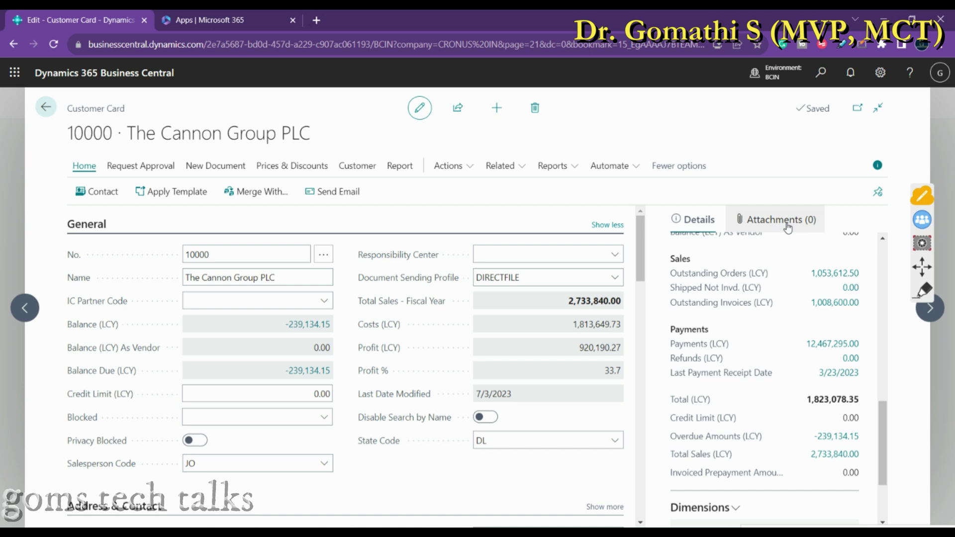
- View the customer's attachments, links and notes, and return to the CRONUS IN home page
click(788, 227)
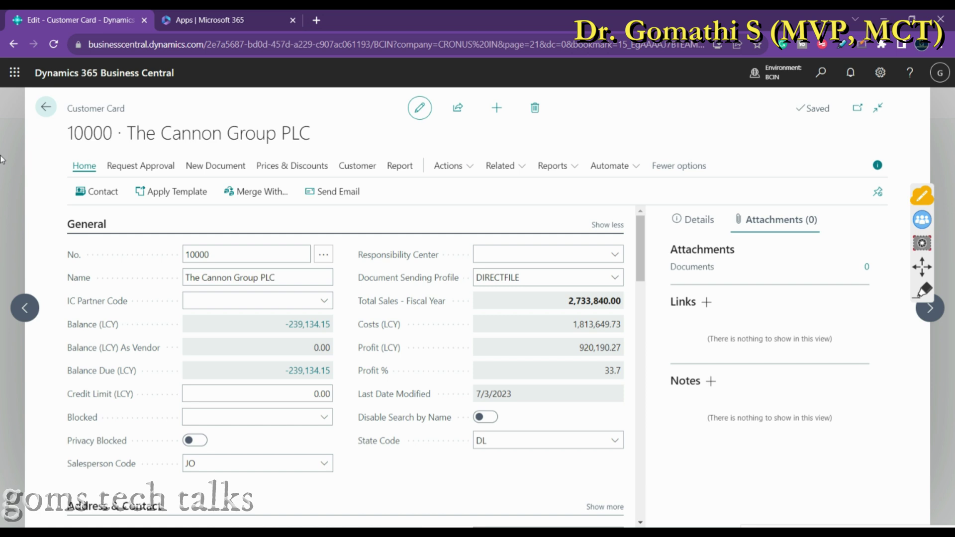
click(45, 108)
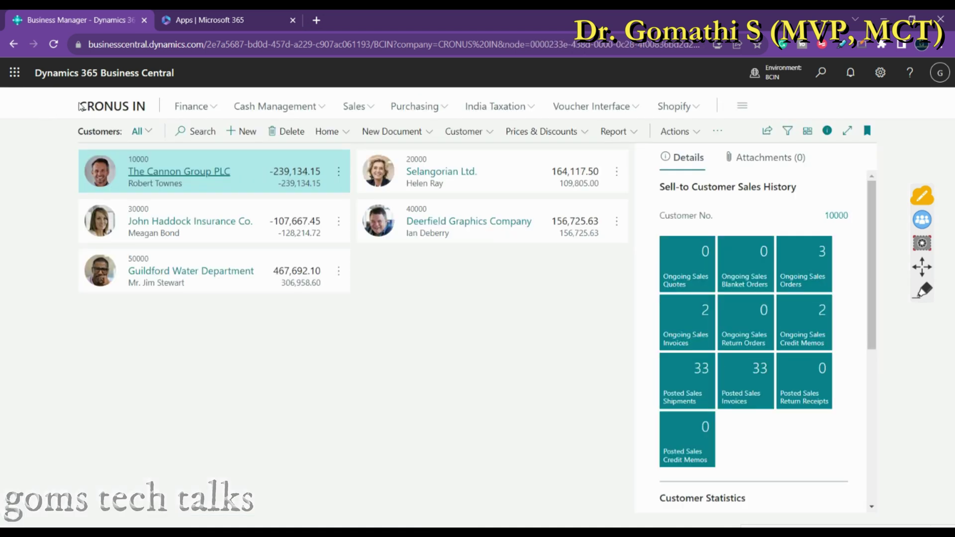
click(109, 107)
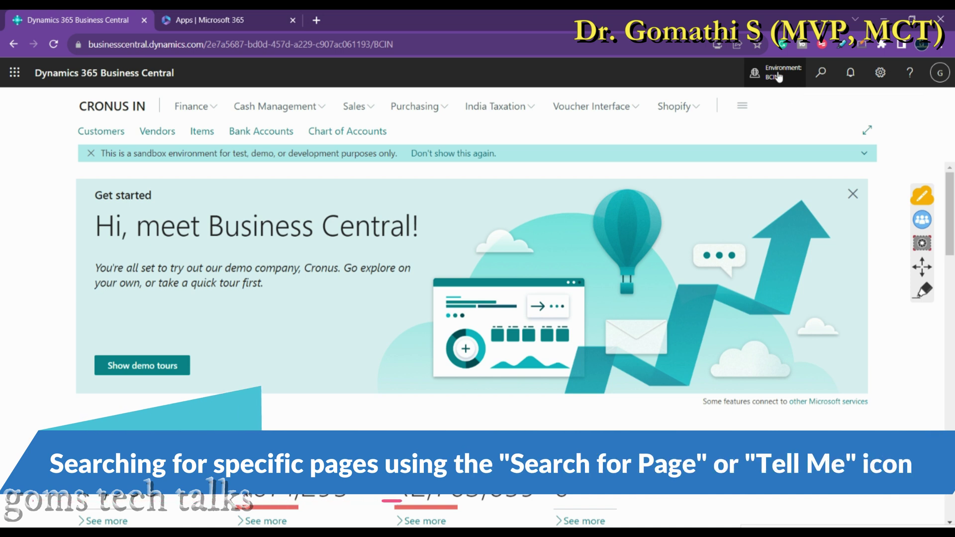
- Circle the search icon in red, write "Tell me" beneath it with an arrow, and clear the annotations
key(ctrl+alt+g)
drag(828, 62, 826, 60)
drag(830, 95, 831, 120)
drag(818, 104, 844, 104)
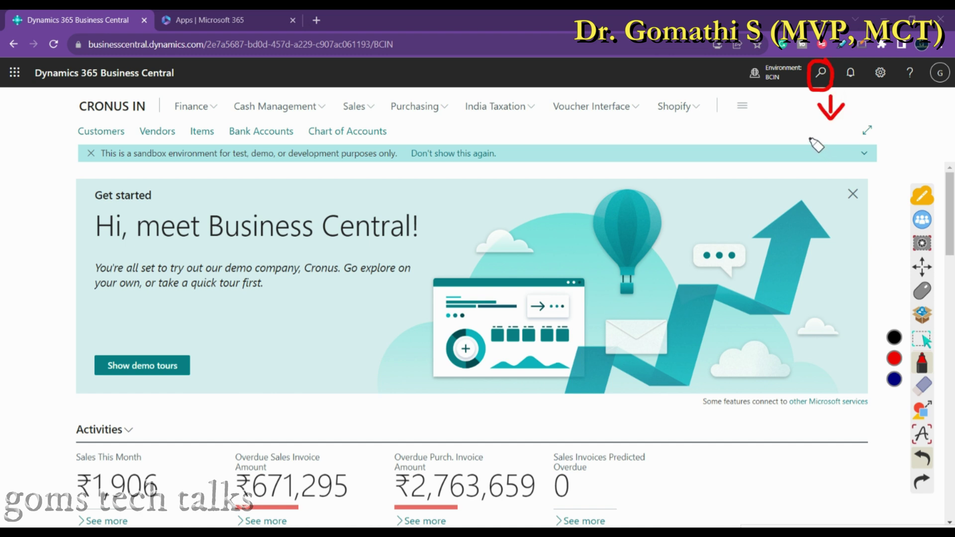
drag(798, 127, 801, 148)
drag(766, 121, 844, 106)
mouse_move(816, 147)
mouse_down()
mouse_move(848, 129)
mouse_move(853, 157)
mouse_move(913, 147)
mouse_up()
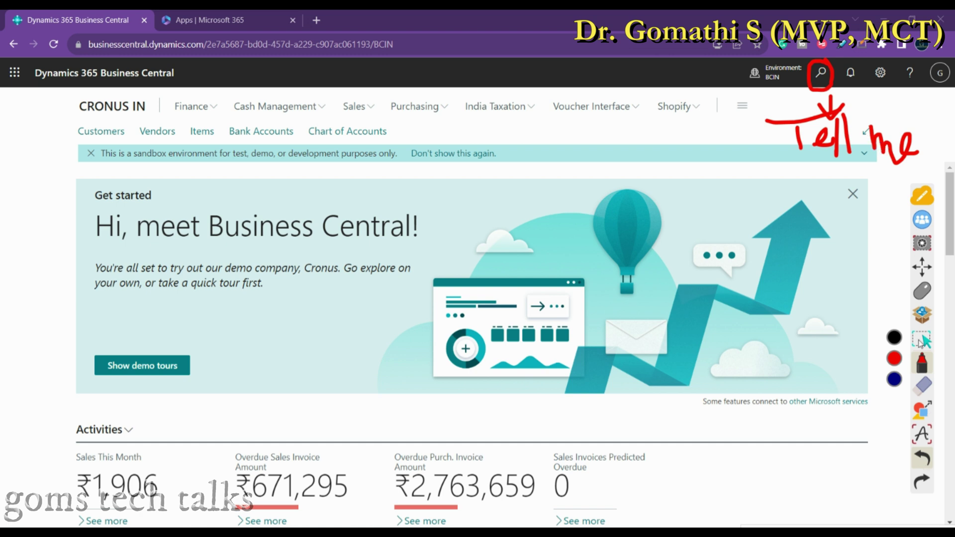
click(923, 385)
click(894, 403)
click(922, 290)
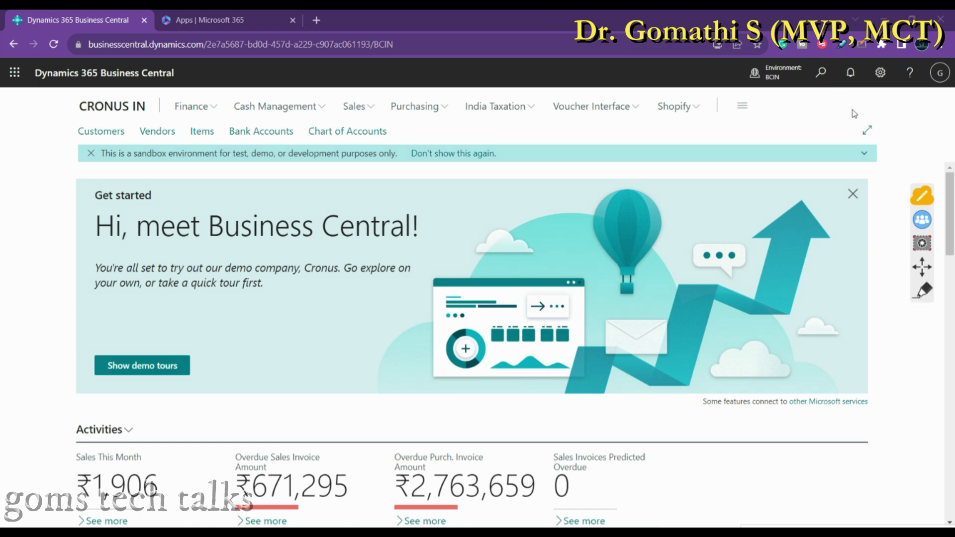
- Open the Tell Me search window, write "Alt + Q" in red below it with the Q circled, and erase the writing
click(820, 73)
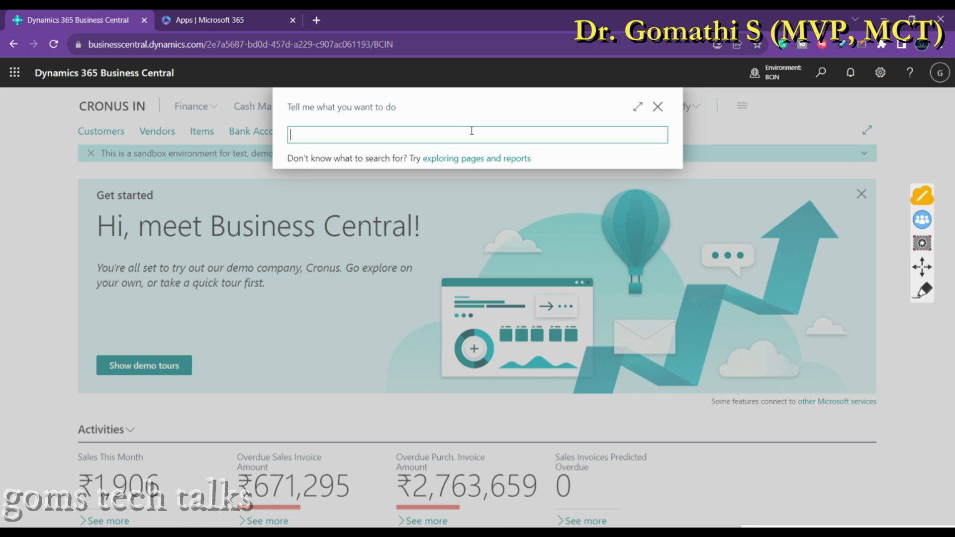
click(923, 290)
mouse_move(409, 291)
mouse_down()
mouse_move(387, 367)
mouse_move(438, 351)
mouse_up()
mouse_move(461, 287)
mouse_down()
mouse_move(464, 342)
mouse_move(477, 319)
mouse_up()
mouse_move(500, 316)
mouse_down()
mouse_move(601, 299)
mouse_move(562, 353)
mouse_up()
mouse_move(646, 286)
mouse_down()
mouse_move(622, 279)
mouse_move(706, 321)
mouse_up()
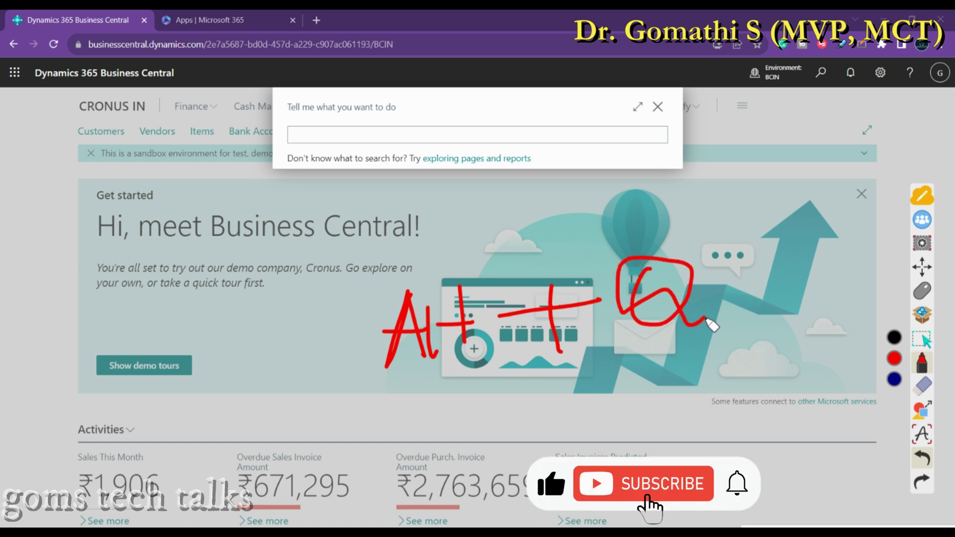
click(924, 386)
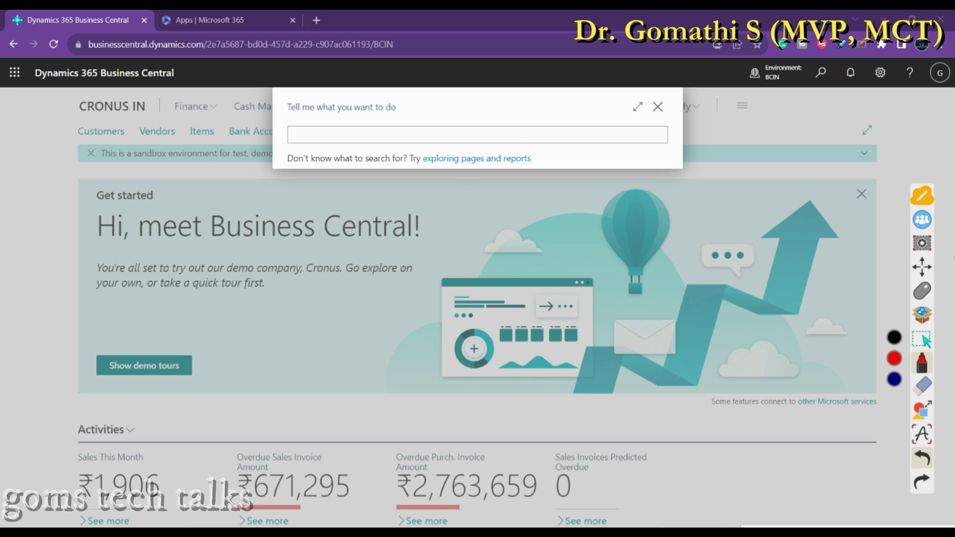
- Search for "cust" in the Tell Me window
click(497, 136)
text(cust)
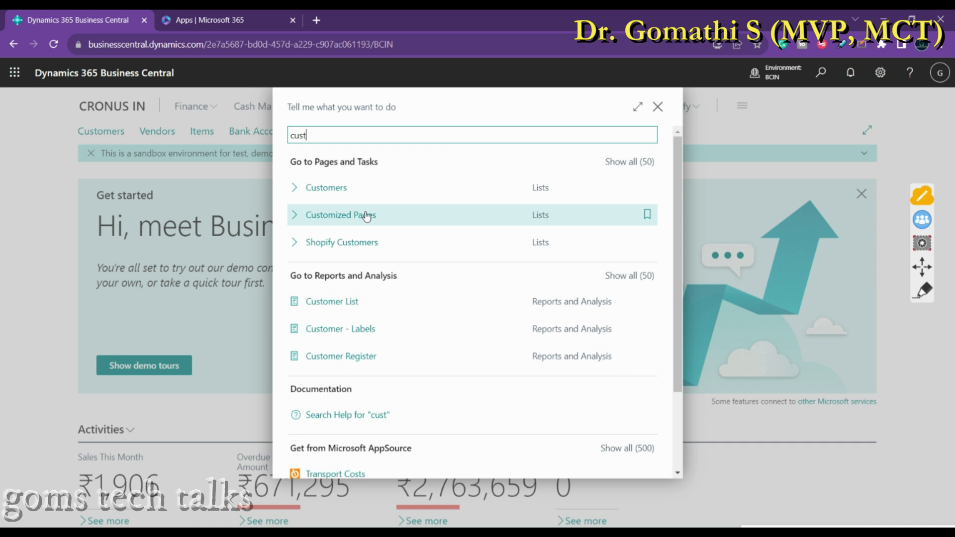
- Mark the page, report, documentation and AppSource result groups in red, clear the marks, and view the AppSource suggestions
click(923, 290)
drag(276, 175, 369, 176)
mouse_move(542, 173)
mouse_down()
mouse_move(315, 161)
mouse_move(387, 264)
mouse_move(577, 220)
mouse_move(572, 184)
mouse_up()
mouse_move(653, 146)
mouse_down()
mouse_move(625, 145)
mouse_move(585, 164)
mouse_move(631, 189)
mouse_move(672, 148)
mouse_move(647, 143)
mouse_up()
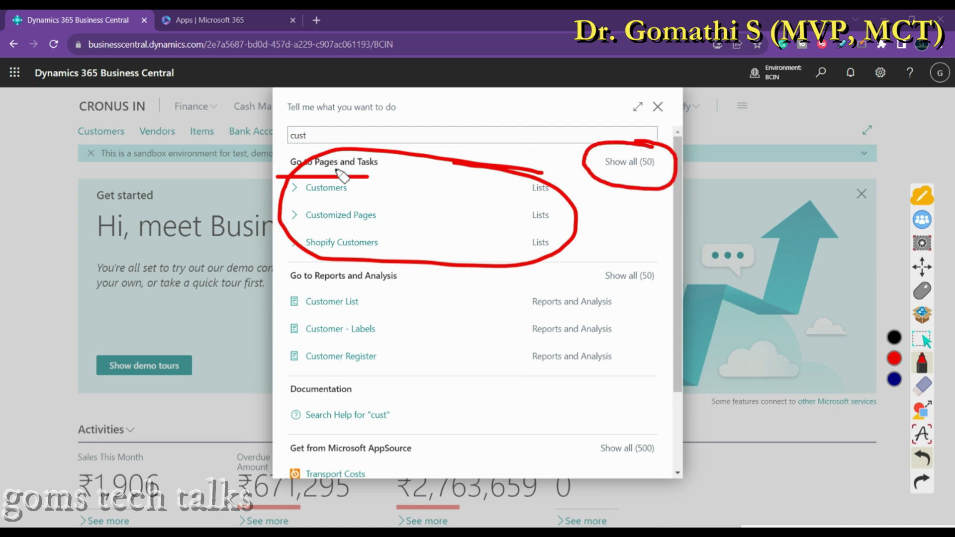
mouse_move(281, 285)
mouse_down()
mouse_move(393, 287)
mouse_move(313, 292)
mouse_move(272, 346)
mouse_move(397, 375)
mouse_move(353, 293)
mouse_up()
mouse_move(648, 257)
mouse_down()
mouse_move(598, 271)
mouse_move(661, 299)
mouse_move(642, 252)
mouse_up()
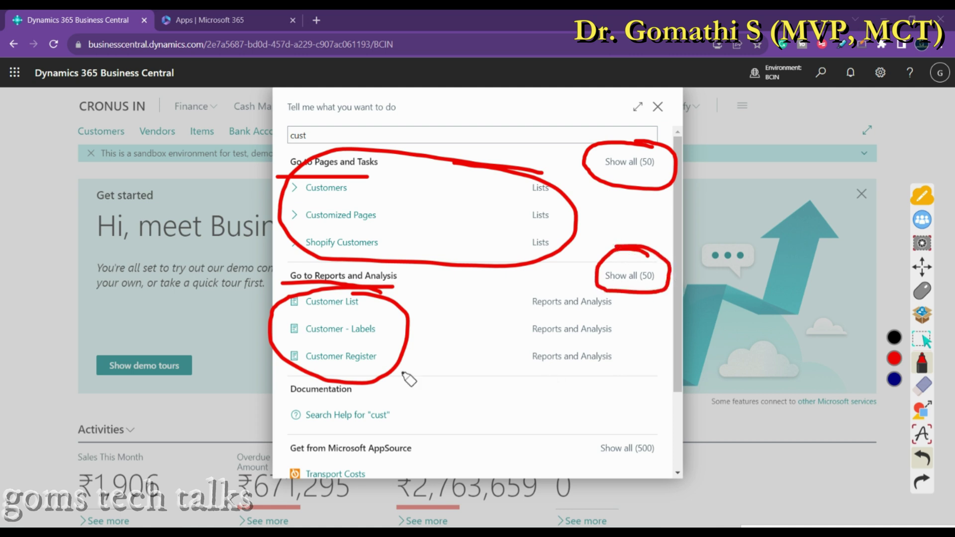
mouse_move(397, 398)
mouse_down()
mouse_move(276, 408)
mouse_move(401, 432)
mouse_move(408, 401)
mouse_up()
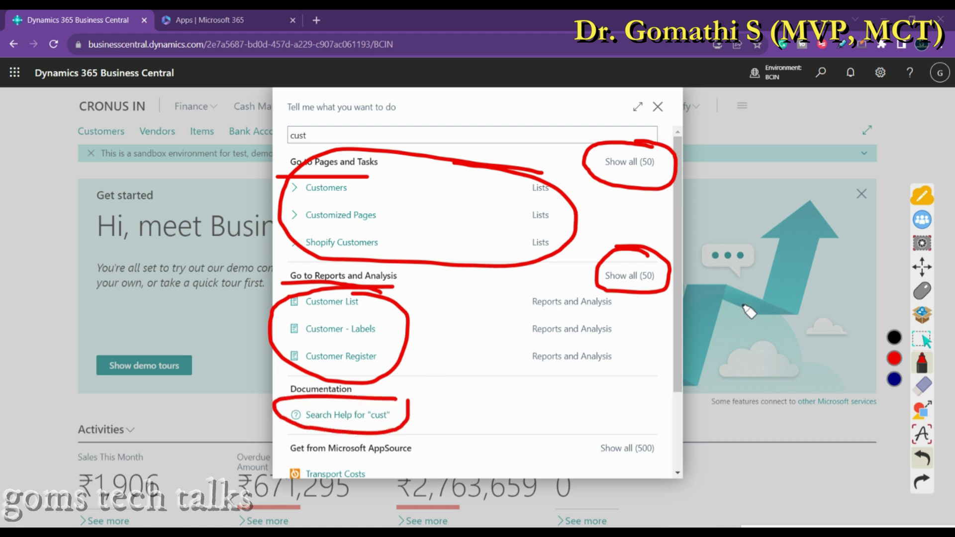
mouse_move(291, 462)
mouse_down()
mouse_move(430, 464)
mouse_move(421, 462)
mouse_up()
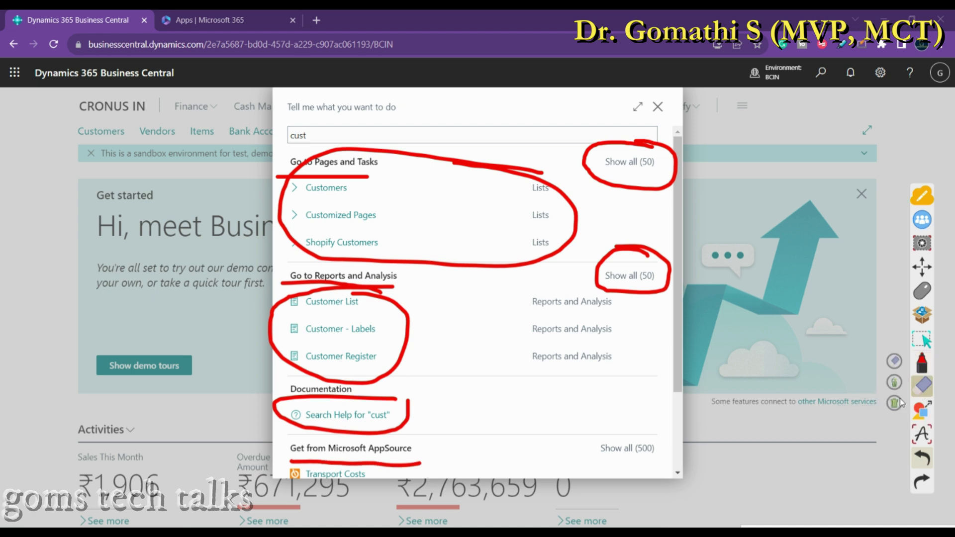
click(922, 306)
click(922, 291)
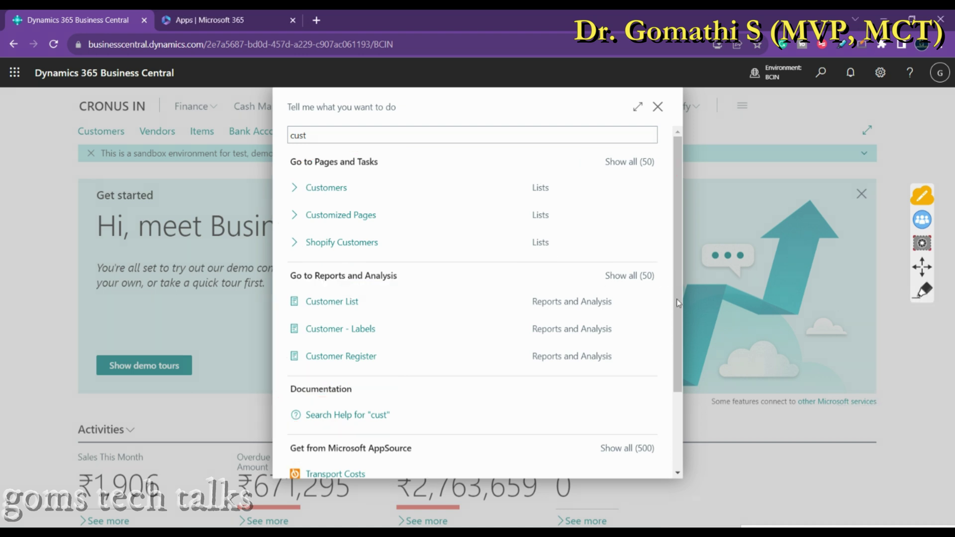
scroll(677, 300, down, 2)
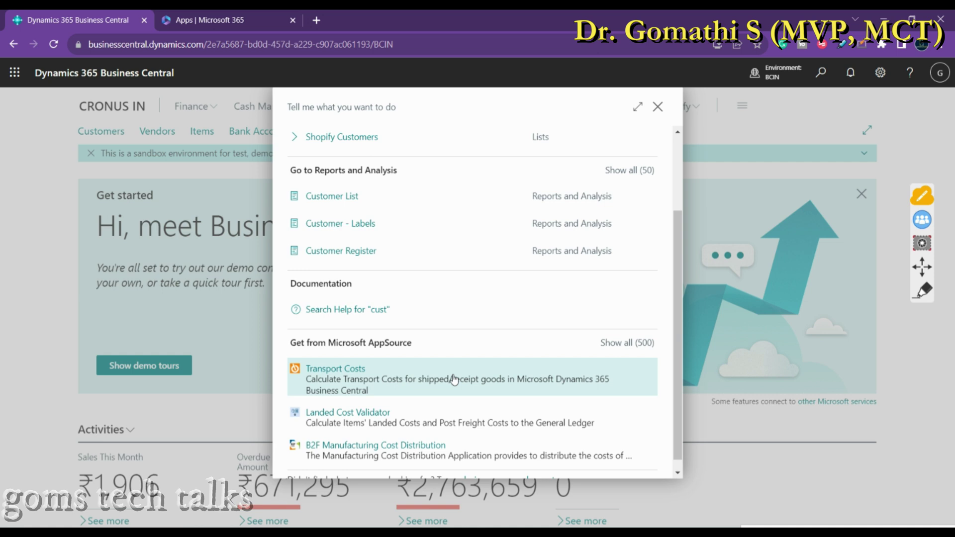
- Show all page and task results for "cust" in the Tell Me window and look through the full list
scroll(454, 368, up, 3)
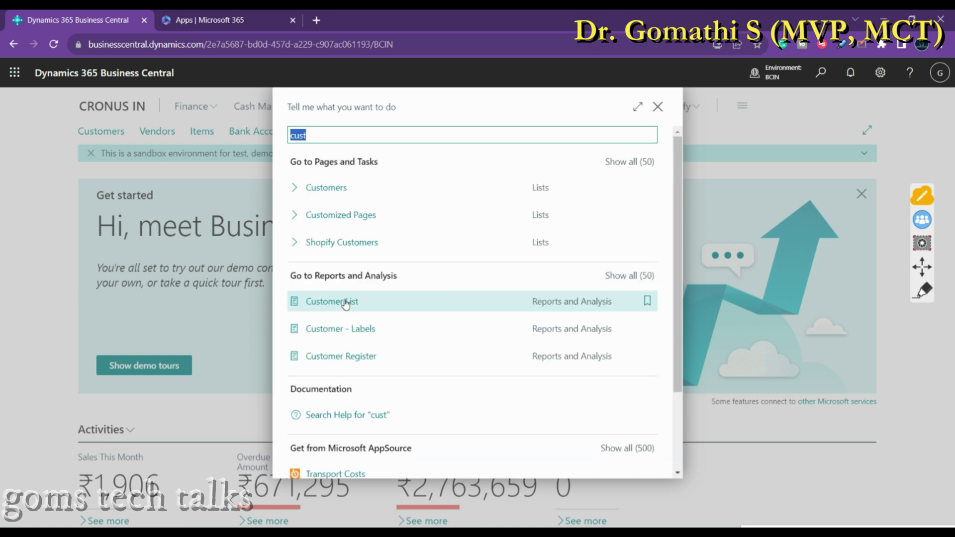
click(630, 162)
scroll(499, 267, down, 2)
scroll(499, 266, up, 2)
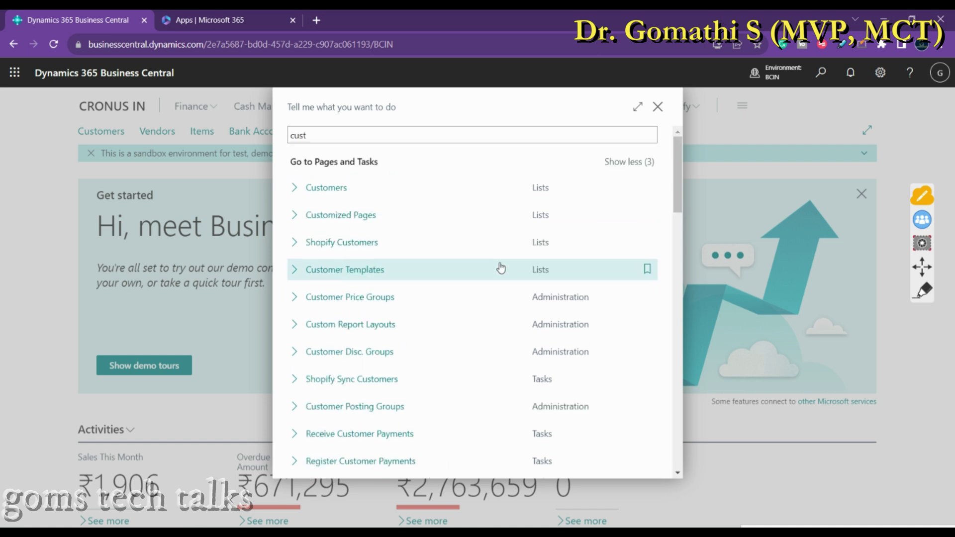
scroll(499, 266, down, 5)
scroll(499, 266, up, 5)
scroll(546, 286, down, 10)
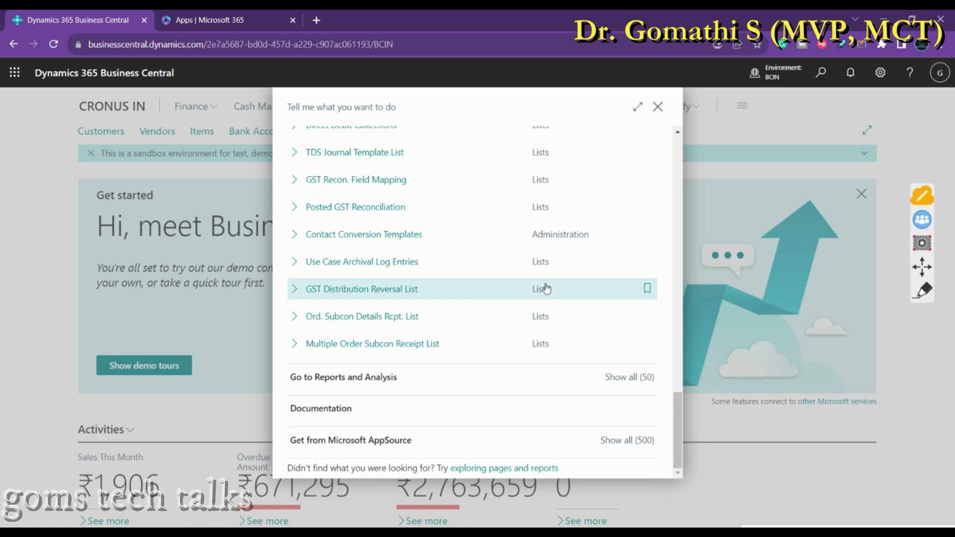
- Show all results under Go to Reports and Analysis and look through the full list
click(615, 379)
scroll(603, 378, up, 10)
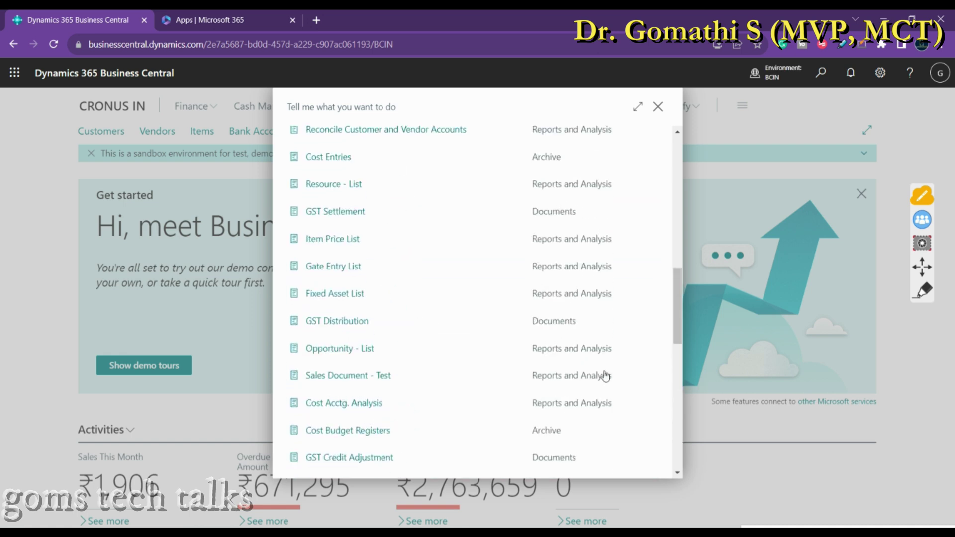
scroll(605, 377, up, 2)
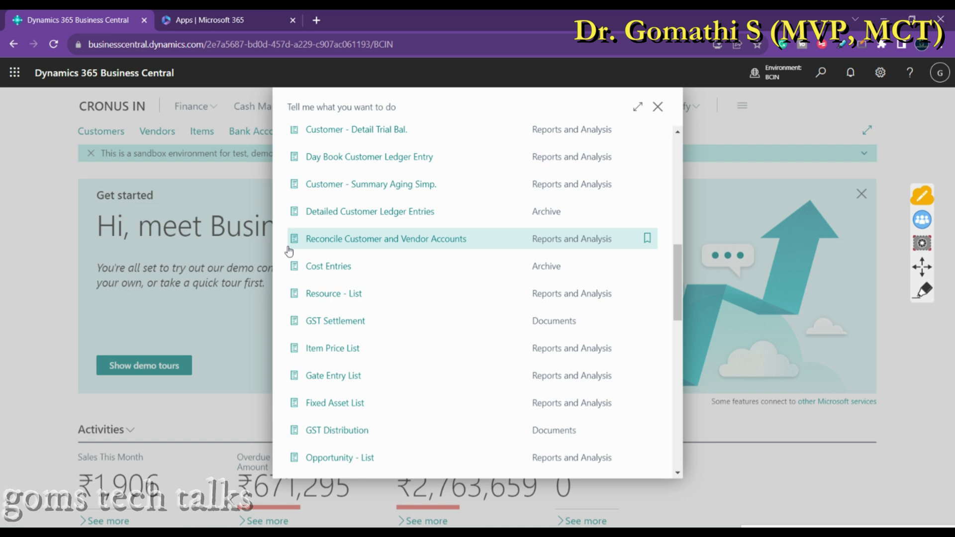
scroll(455, 328, up, 5)
scroll(454, 329, down, 12)
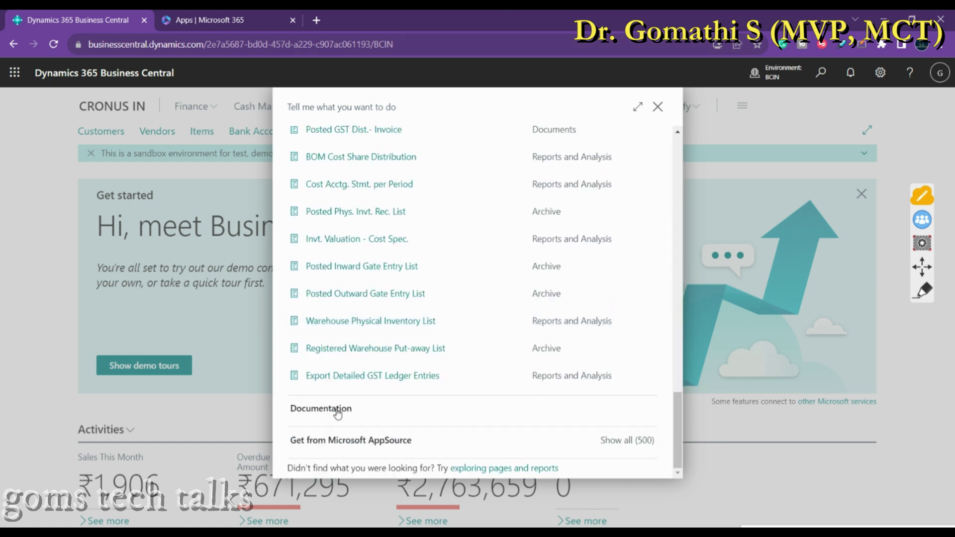
- Expand the Documentation group, change the search to "customer", and browse the Help articles for that term
click(336, 410)
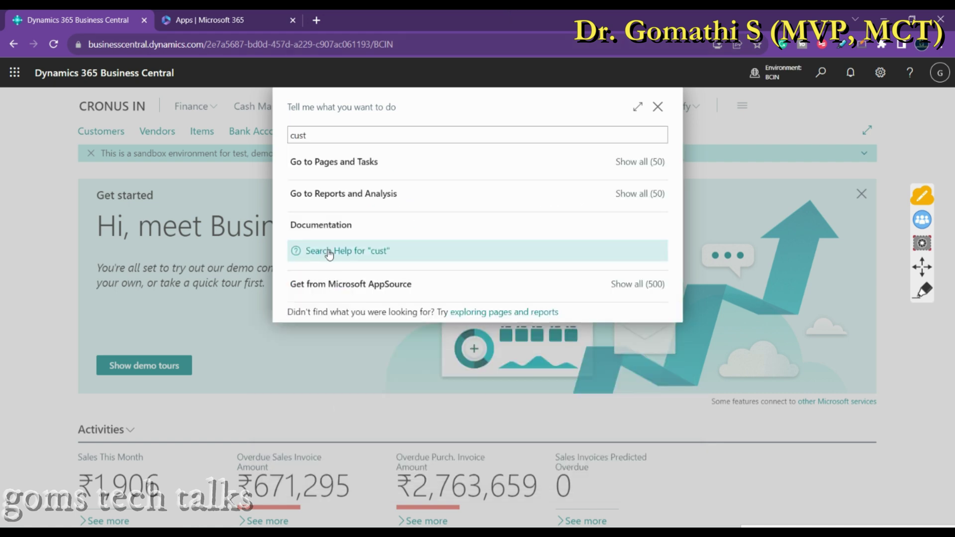
click(356, 134)
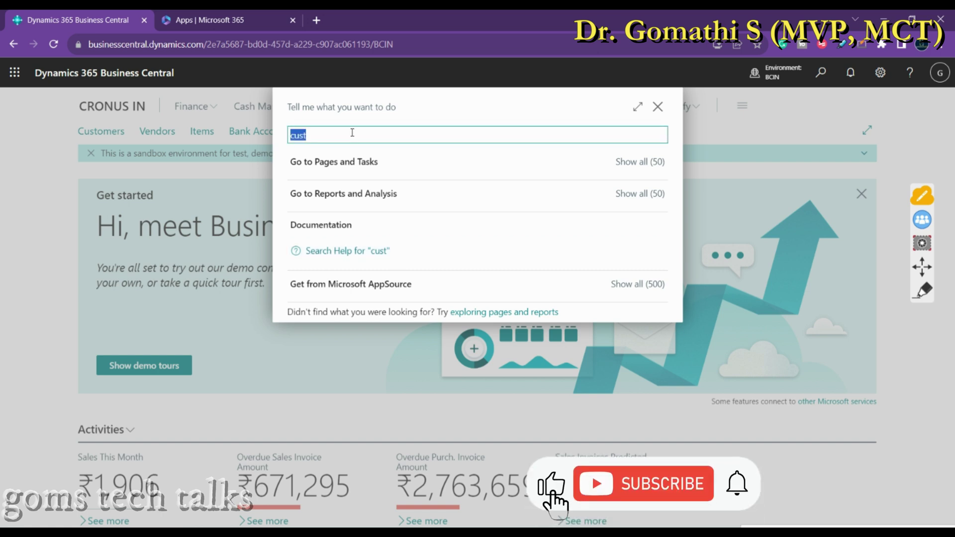
text(customer)
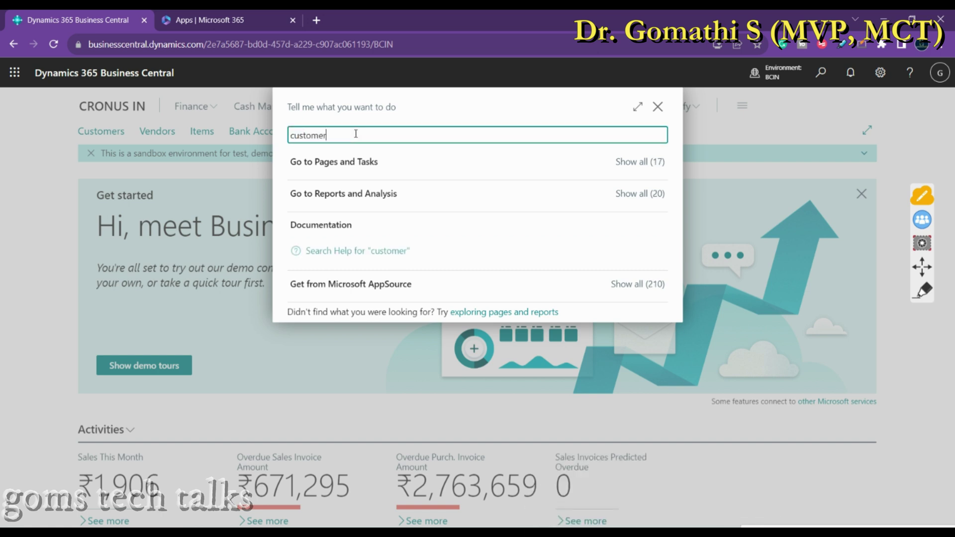
click(434, 253)
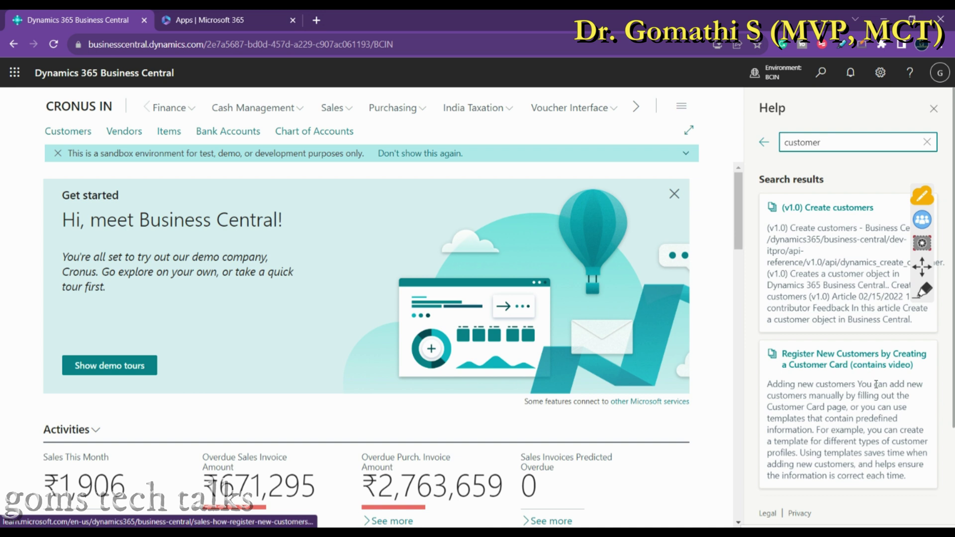
scroll(876, 384, down, 3)
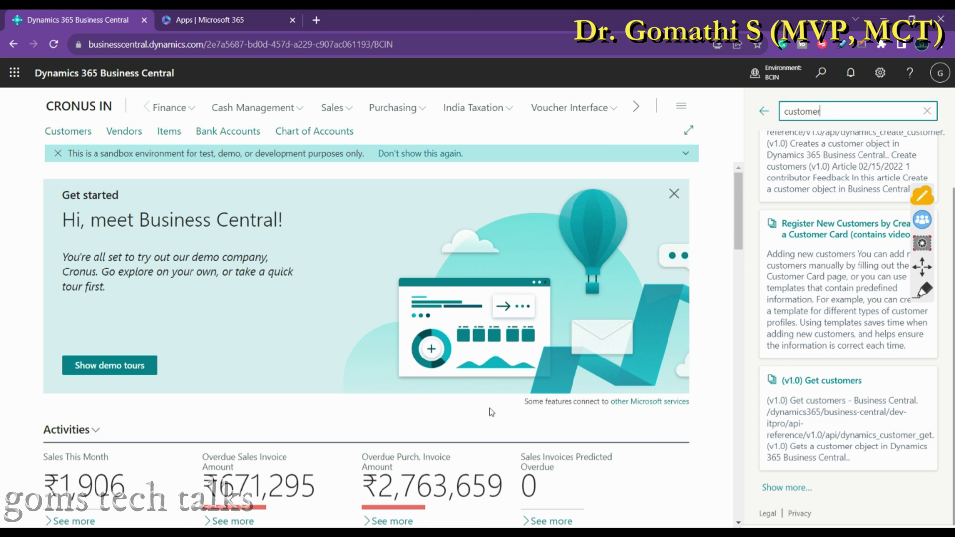
- Switch to the Course Details document in Word and highlight the first five Module 2 topics, through the "Tell Me" icon topic, before clearing the selection
key(alt+Tab)
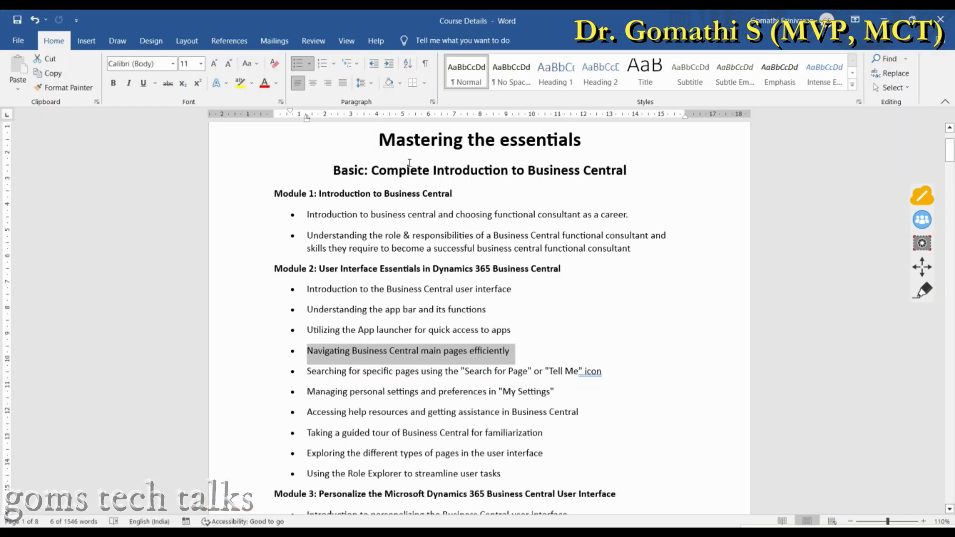
drag(307, 290, 609, 369)
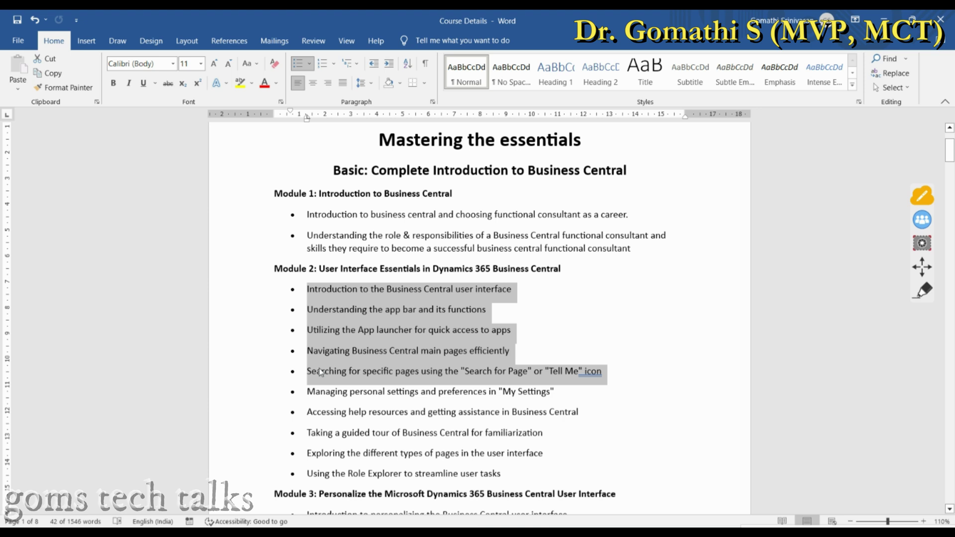
click(614, 365)
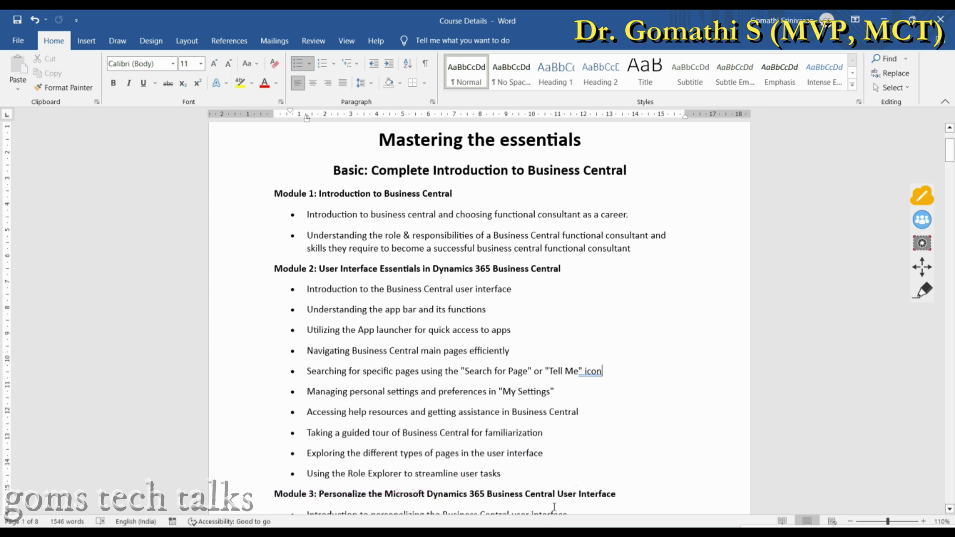
- Highlight the remaining Module 2 topics one by one, from "My Settings" to the Role Explorer, and clear the selection
scroll(566, 500, down, 3)
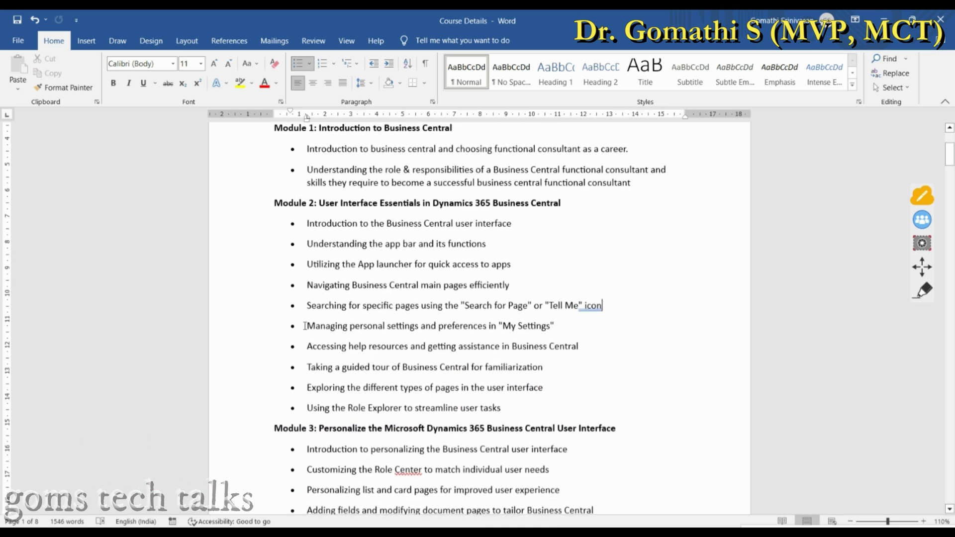
drag(305, 326, 561, 327)
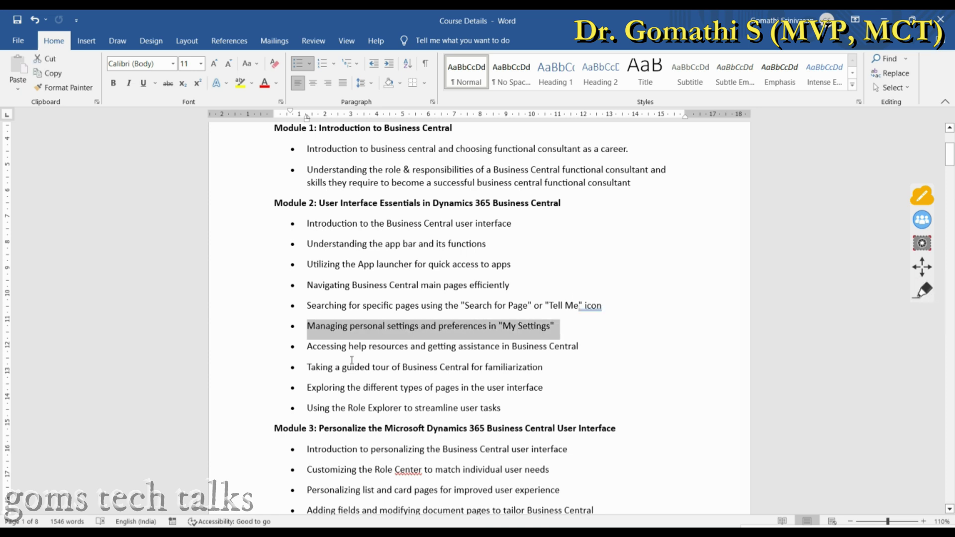
click(293, 349)
drag(293, 349, 613, 343)
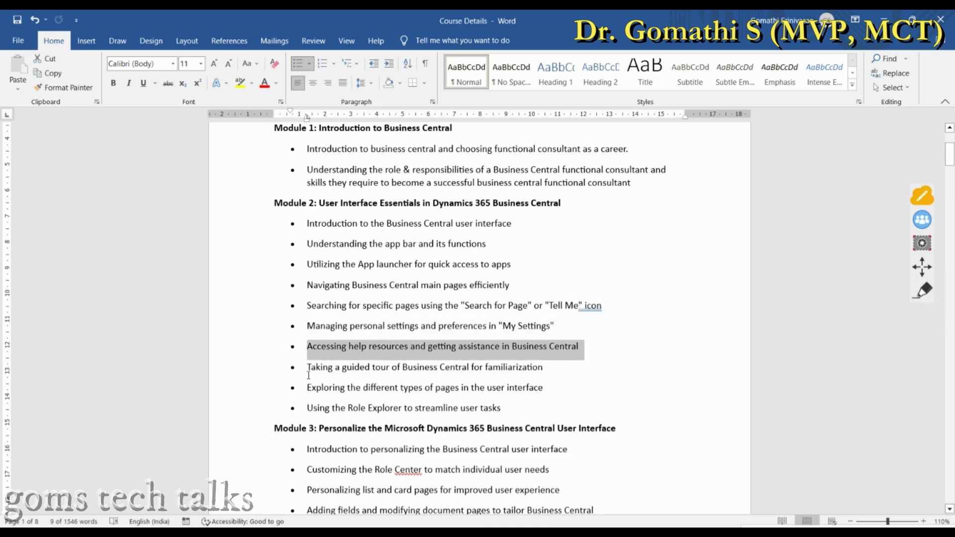
drag(308, 369, 558, 369)
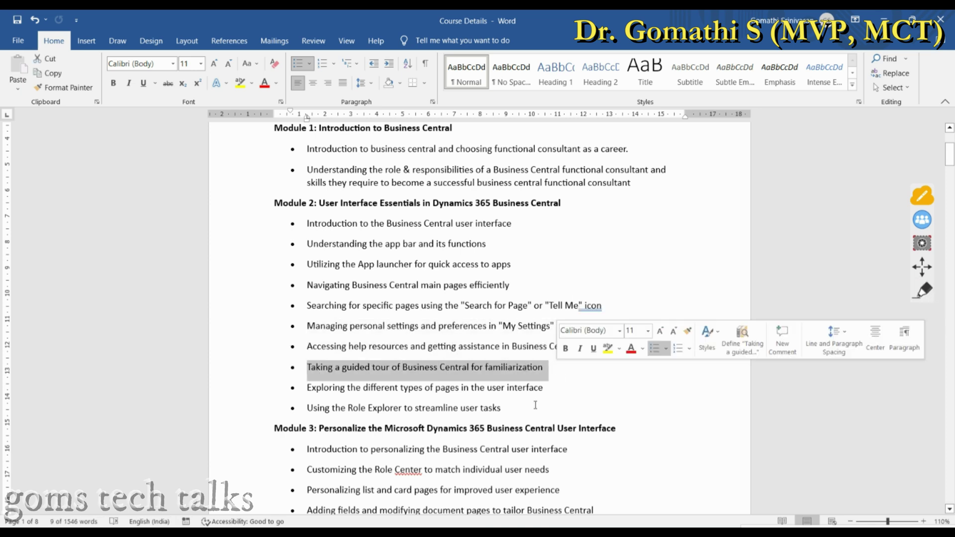
drag(311, 388, 550, 389)
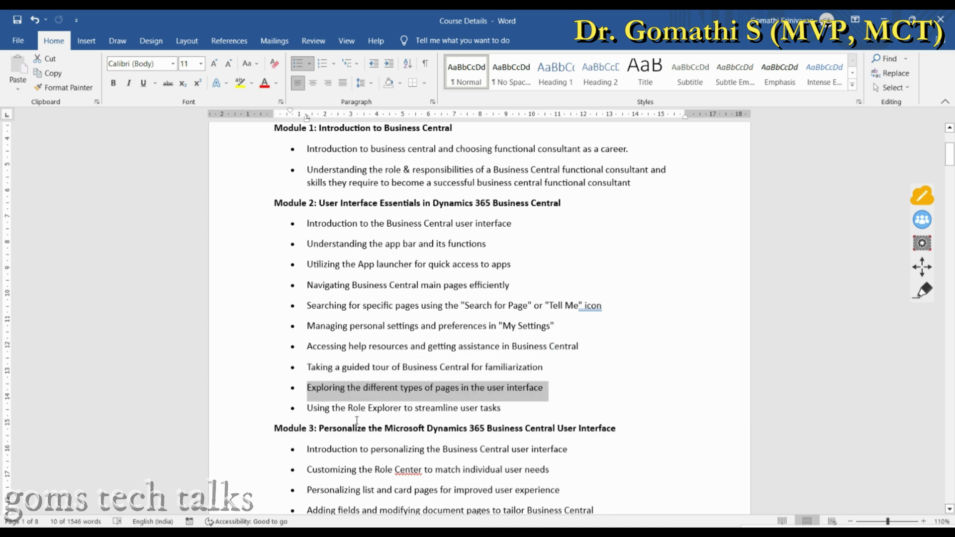
click(324, 408)
drag(307, 408, 502, 405)
drag(518, 408, 297, 330)
click(696, 401)
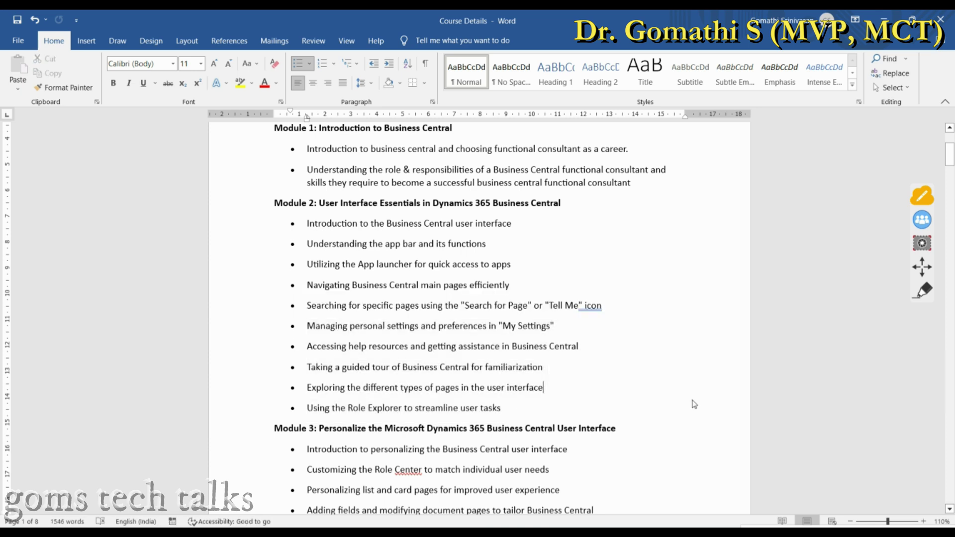